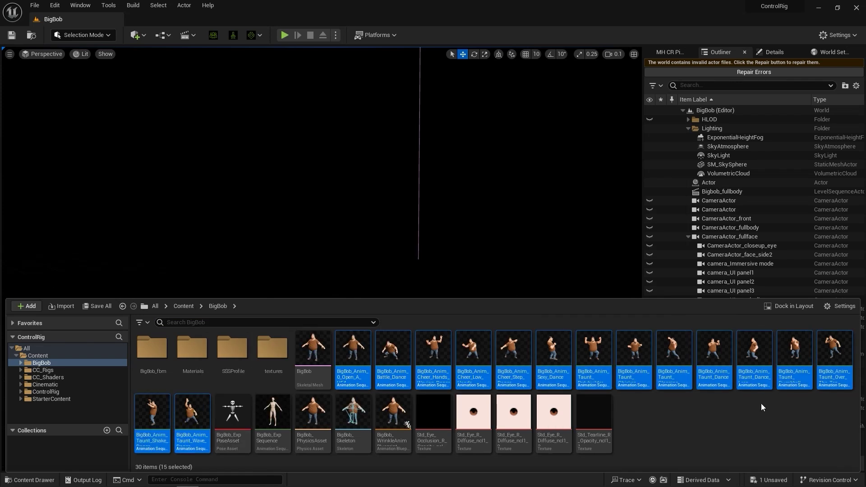
Open BigBob_Anim_Battle_Dance and BigBob_Anim_Cheer_Step_Dance in the Animation editor to preview them.
{"action": "left_click", "coordinate": [711, 402]}
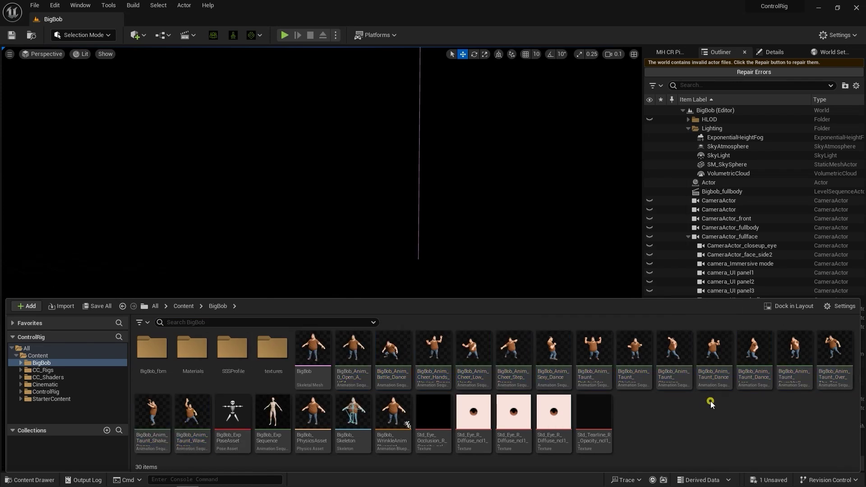
{"action": "double_click", "coordinate": [386, 350]}
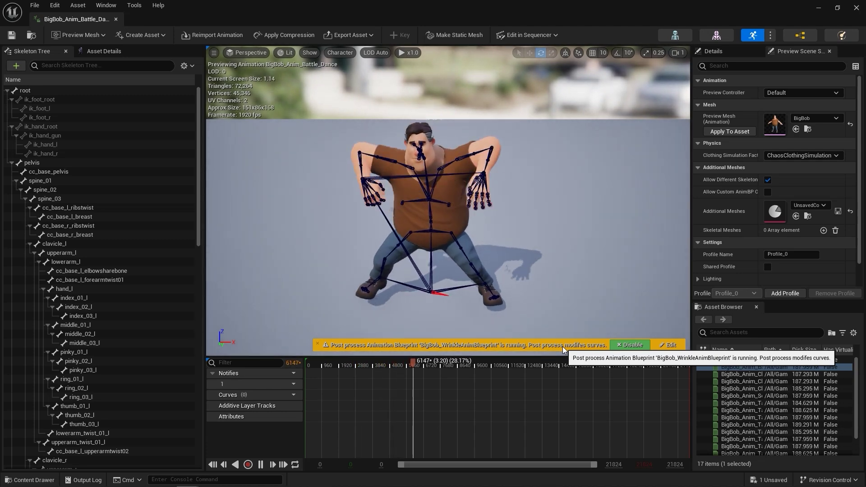
{"action": "key", "text": "ctrl+space"}
{"action": "double_click", "coordinate": [534, 369]}
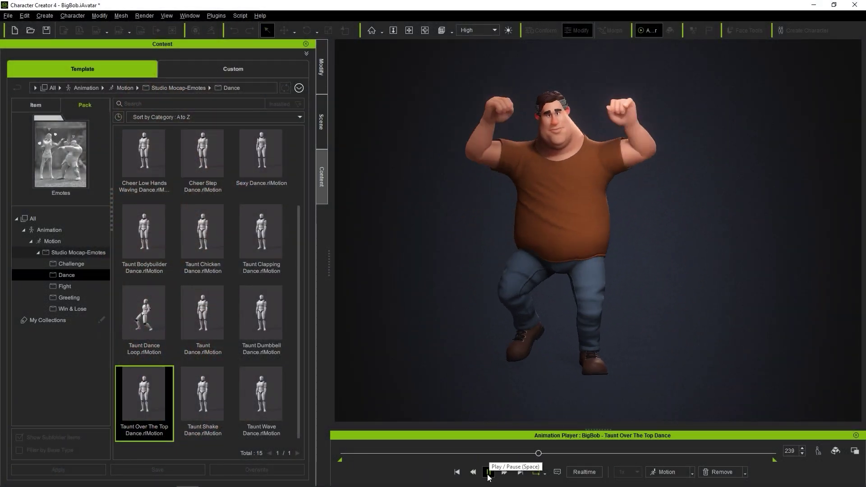
Stop BigBob's dance playback and set his pose to A-Pose.
{"action": "left_click", "coordinate": [488, 472]}
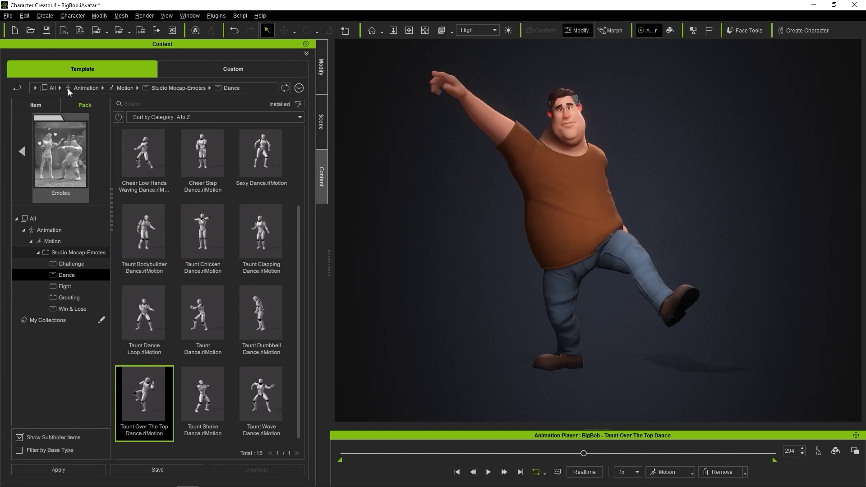
{"action": "left_click", "coordinate": [8, 15]}
{"action": "mouse_move", "coordinate": [89, 102]}
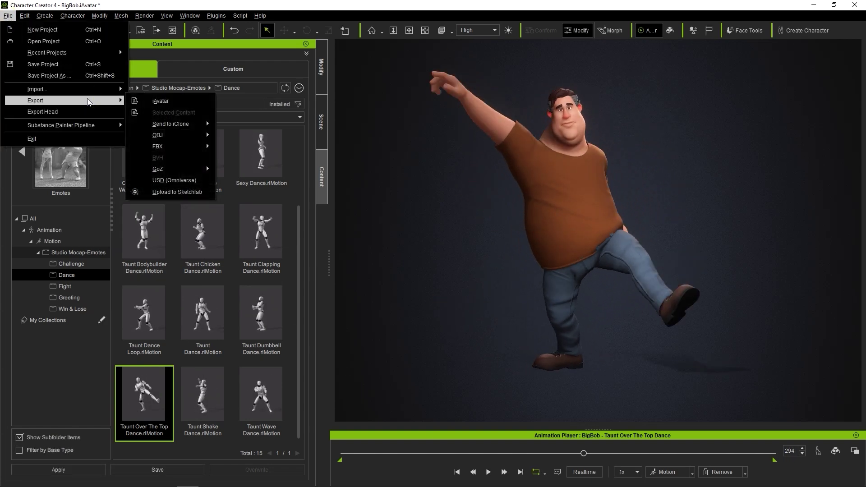
{"action": "mouse_move", "coordinate": [198, 147]}
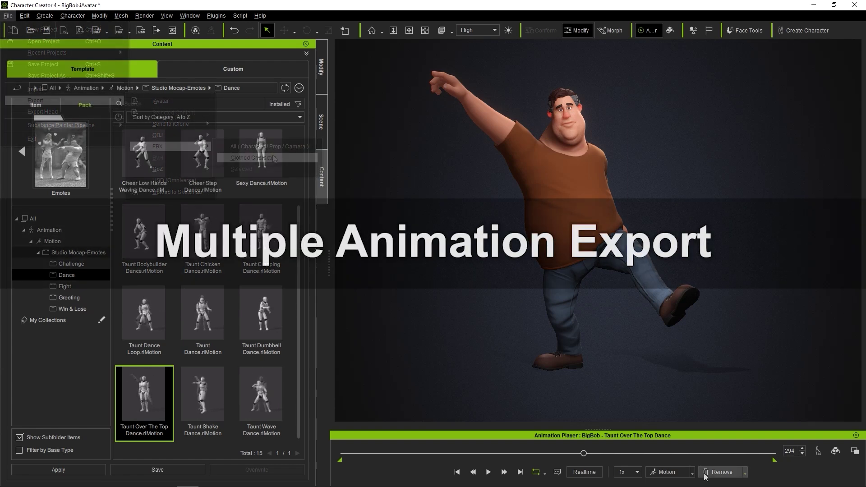
{"action": "left_click", "coordinate": [692, 472]}
{"action": "left_click", "coordinate": [715, 419]}
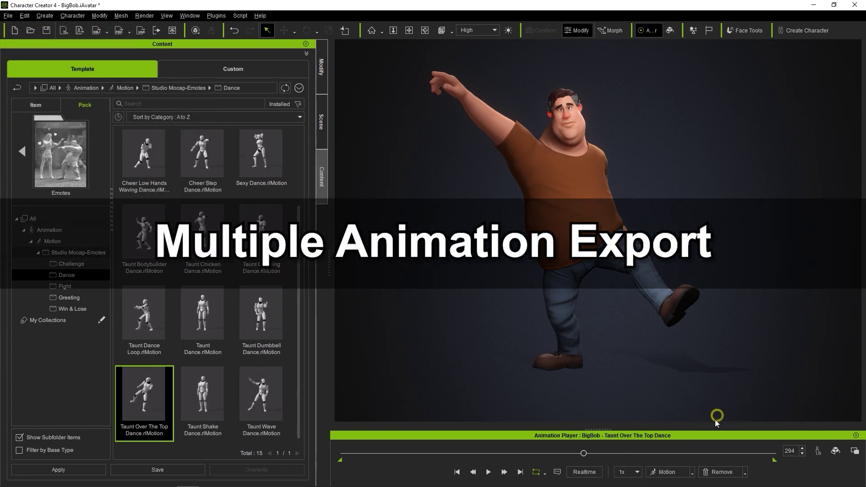
{"action": "left_click", "coordinate": [691, 472]}
{"action": "mouse_move", "coordinate": [670, 375]}
{"action": "left_click", "coordinate": [734, 387]}
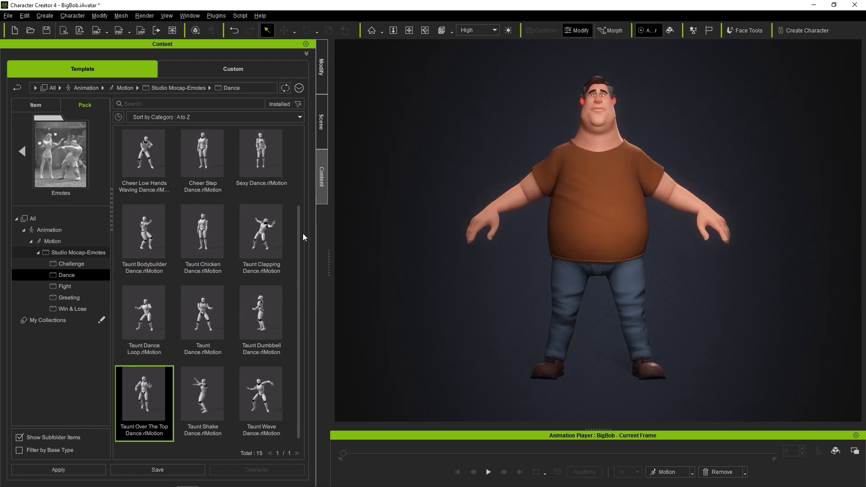
Locate the Cheer Step Dance motion file on disk and copy its Dance folder path.
{"action": "scroll", "coordinate": [303, 235], "scroll_direction": "up", "scroll_amount": 2}
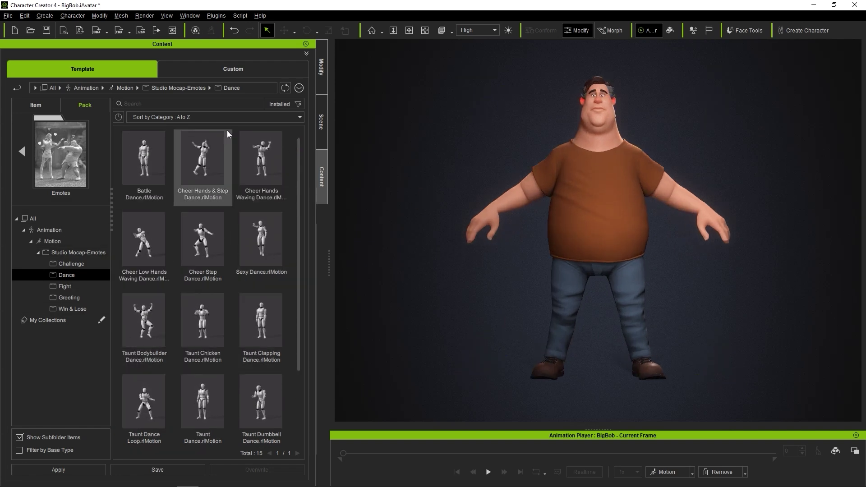
{"action": "left_click", "coordinate": [188, 218]}
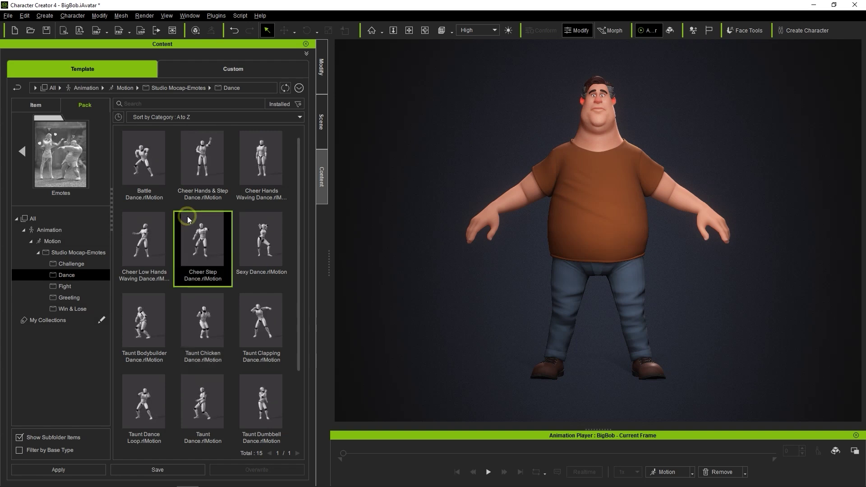
{"action": "right_click", "coordinate": [188, 217]}
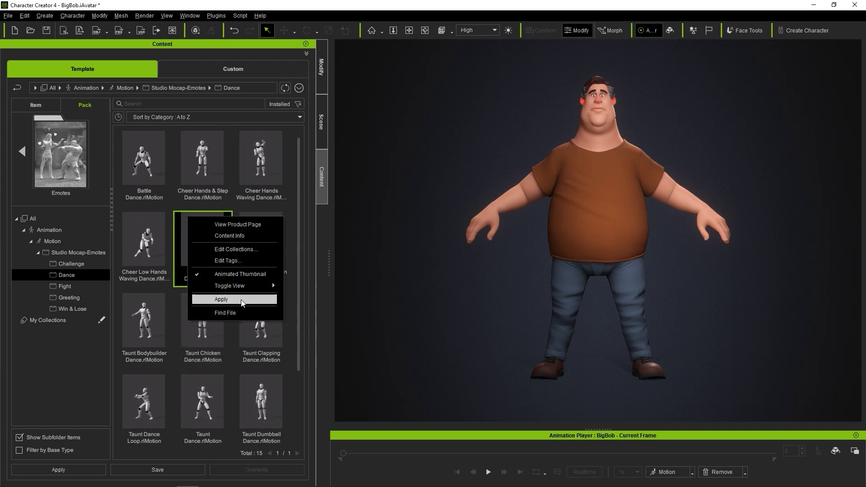
{"action": "left_click", "coordinate": [245, 312]}
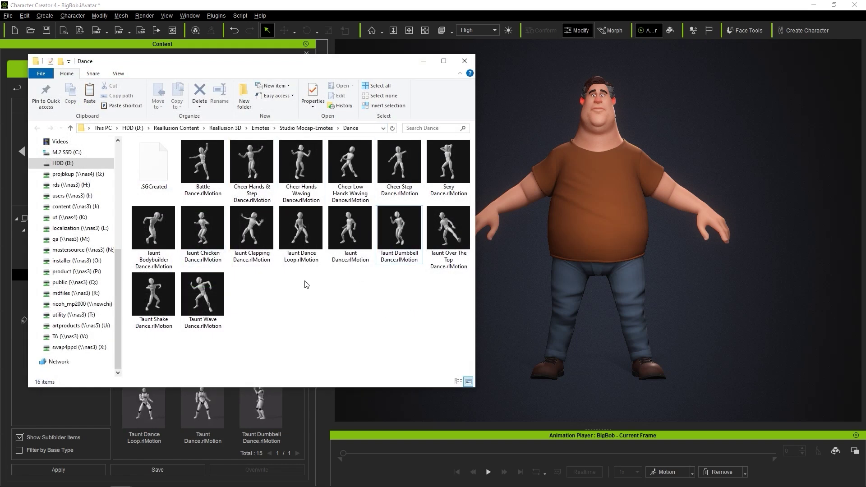
{"action": "left_click", "coordinate": [369, 129]}
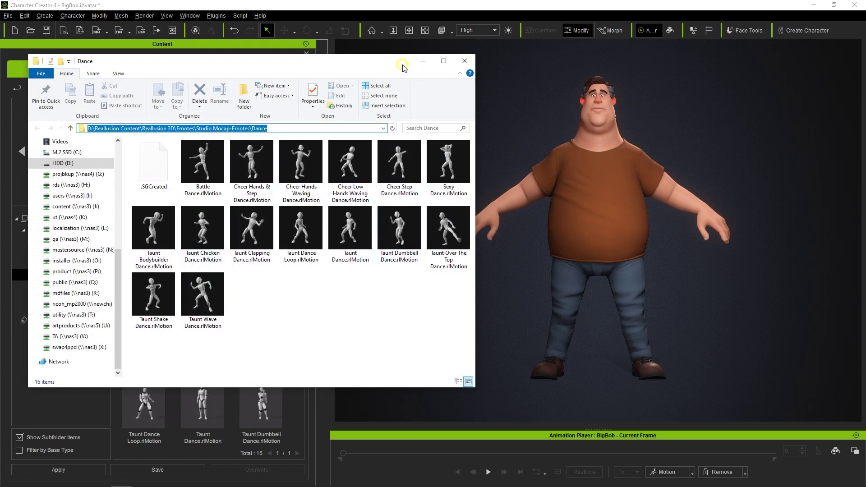
{"action": "left_click", "coordinate": [423, 61]}
{"action": "left_click", "coordinate": [692, 472]}
In the Perform List Editor, paste the Dance folder path and add its 13 .rlMotion files.
{"action": "mouse_move", "coordinate": [703, 433]}
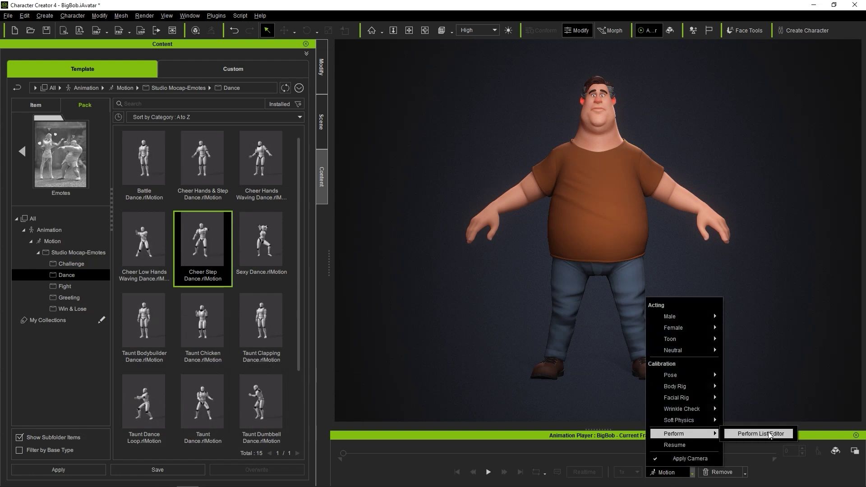
{"action": "left_click", "coordinate": [761, 434]}
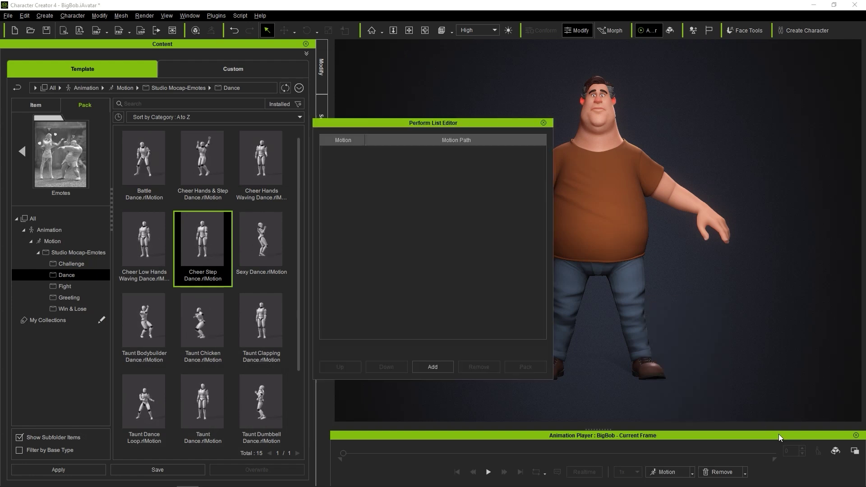
{"action": "left_click", "coordinate": [449, 369]}
{"action": "left_click", "coordinate": [588, 109]}
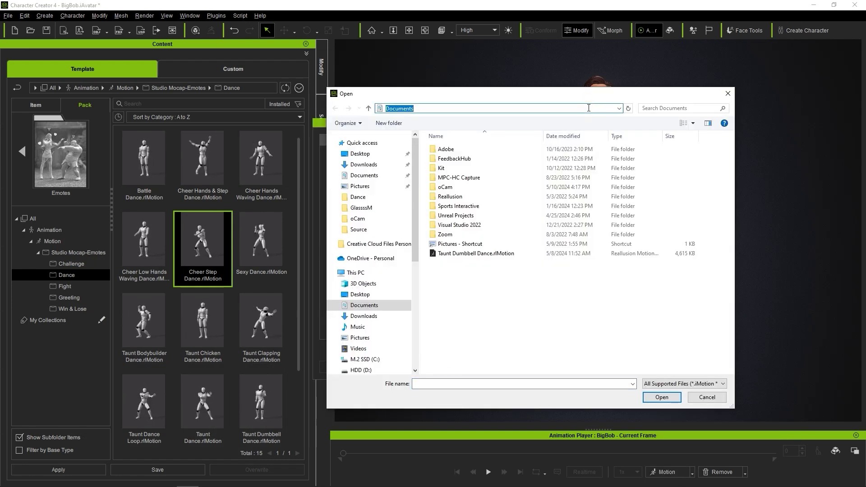
{"action": "key", "text": "ctrl+v"}
{"action": "key", "text": "Return"}
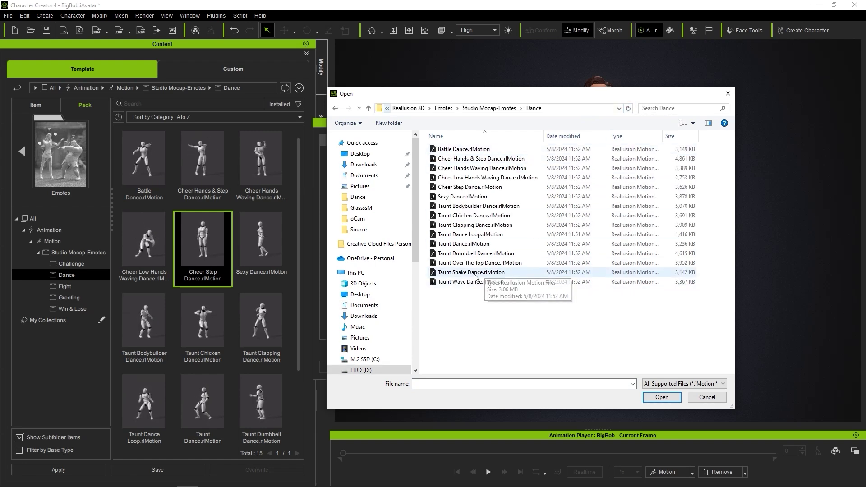
{"action": "left_click", "coordinate": [482, 167]}
{"action": "left_click", "coordinate": [471, 282], "text": "shift"}
{"action": "left_click", "coordinate": [667, 399]}
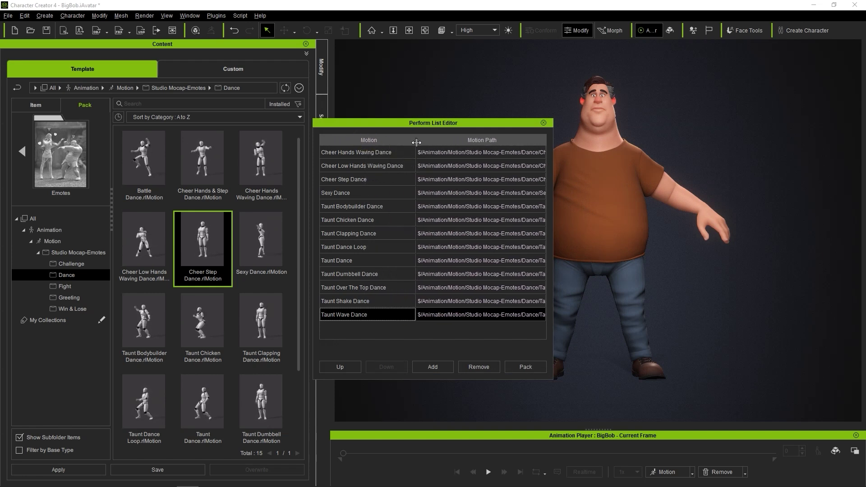
{"action": "left_click", "coordinate": [544, 124]}
Start a clothed-character FBX export using a custom motion list.
{"action": "left_click", "coordinate": [7, 16]}
{"action": "mouse_move", "coordinate": [67, 100]}
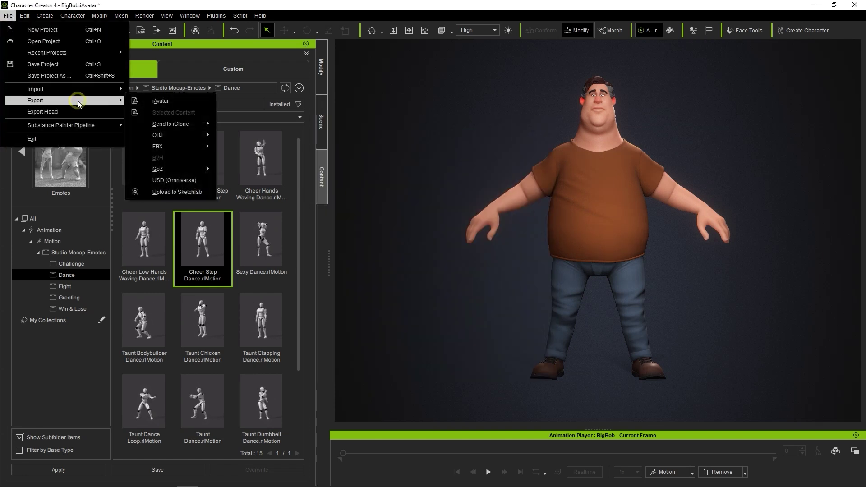
{"action": "mouse_move", "coordinate": [181, 146]}
{"action": "left_click", "coordinate": [271, 158]}
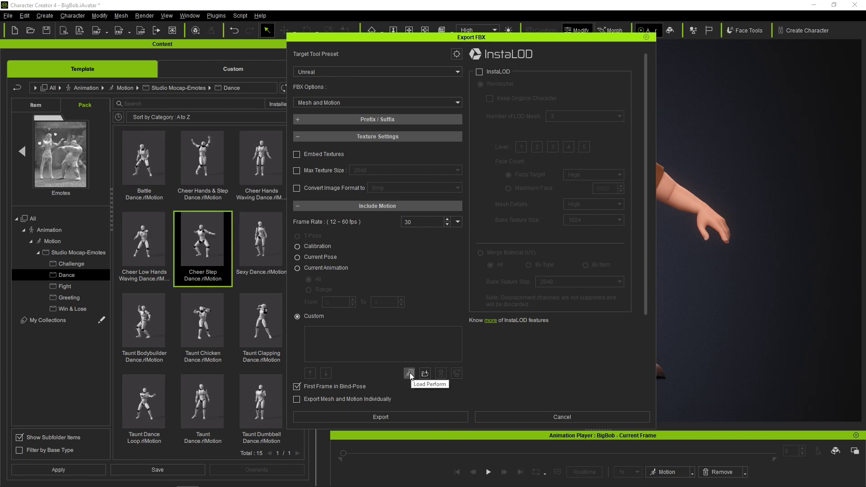
{"action": "left_click", "coordinate": [410, 373]}
{"action": "mouse_move", "coordinate": [458, 332]}
{"action": "left_mouse_down"}
{"action": "mouse_move", "coordinate": [461, 358]}
{"action": "mouse_move", "coordinate": [459, 333]}
{"action": "left_mouse_up"}
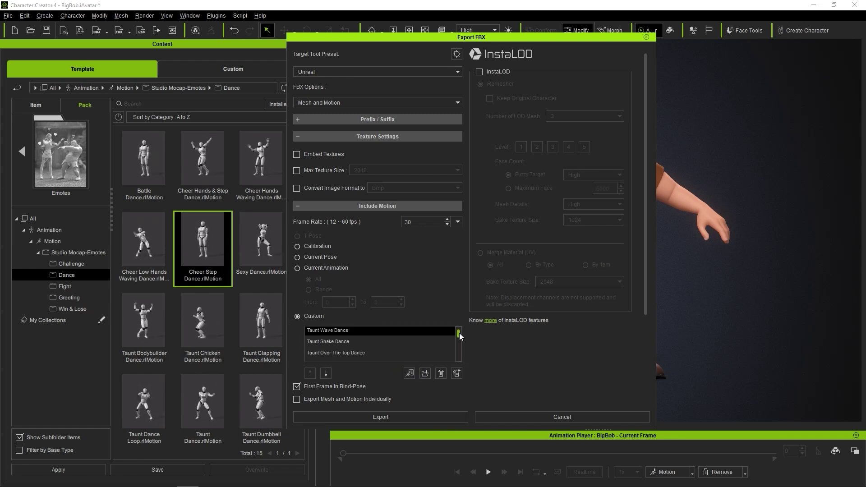
Add the Win & Lose cheers, Cheer Both Thumbs Like through Cheer Self-Encourage, to the export list.
{"action": "left_click", "coordinate": [426, 376]}
{"action": "left_click", "coordinate": [544, 108]}
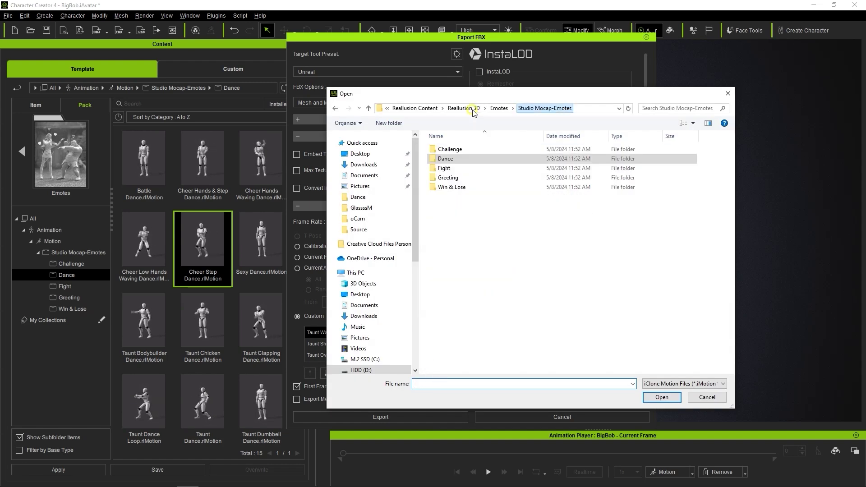
{"action": "double_click", "coordinate": [478, 169]}
{"action": "left_click", "coordinate": [544, 109]}
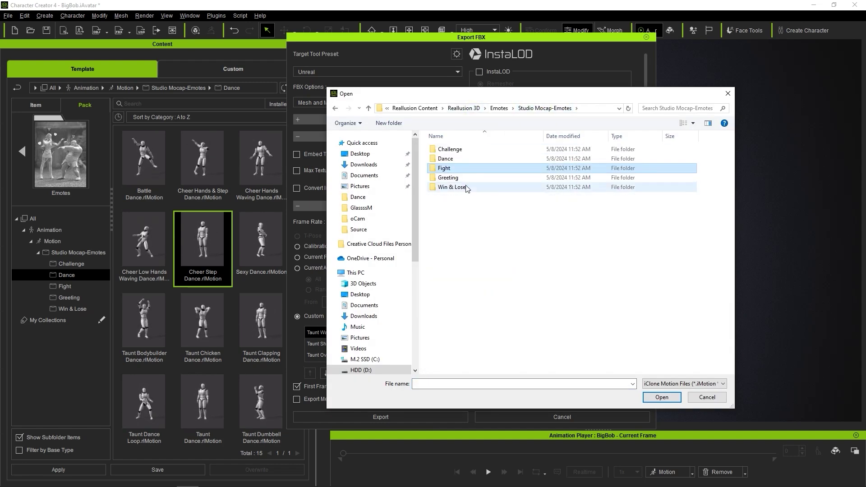
{"action": "double_click", "coordinate": [454, 187]}
{"action": "left_click", "coordinate": [472, 151]}
{"action": "left_click", "coordinate": [534, 207], "text": "shift"}
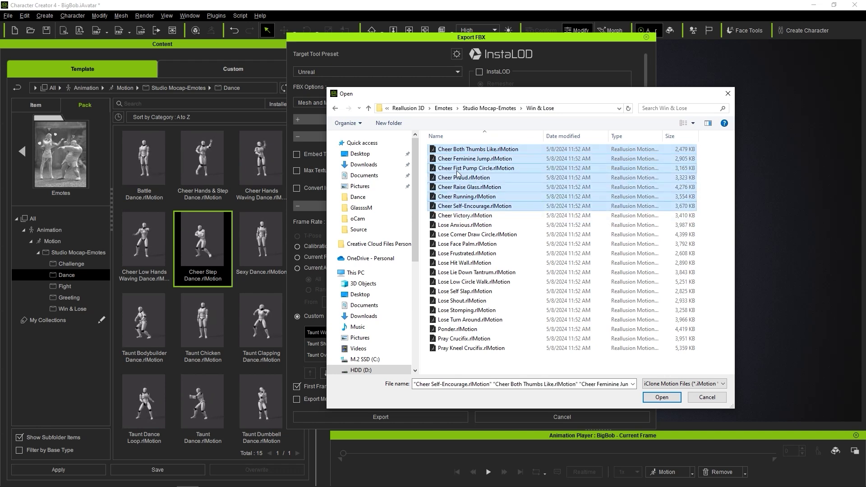
{"action": "left_click", "coordinate": [661, 396]}
{"action": "mouse_move", "coordinate": [458, 334]}
{"action": "left_mouse_down"}
{"action": "mouse_move", "coordinate": [460, 347]}
{"action": "mouse_move", "coordinate": [464, 326]}
{"action": "left_mouse_up"}
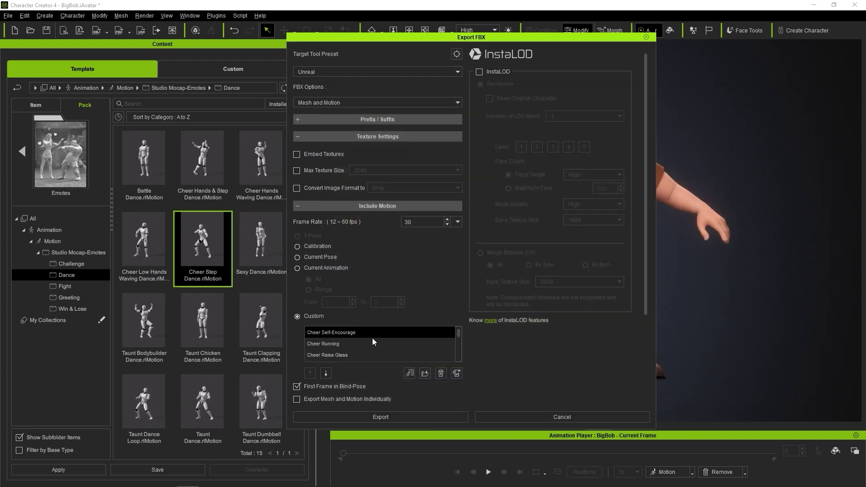
{"action": "scroll", "coordinate": [505, 336], "scroll_direction": "down", "scroll_amount": 3}
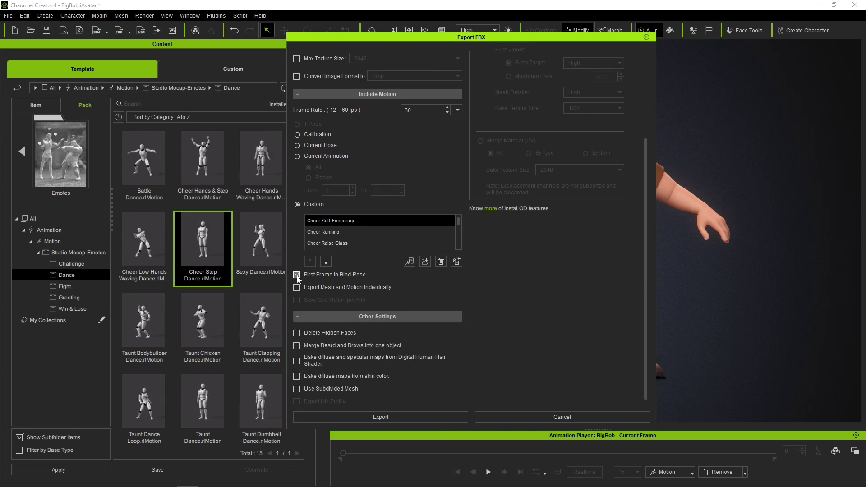
Export the FBX and save it as BigBOB in the Project folder.
{"action": "left_click", "coordinate": [431, 415]}
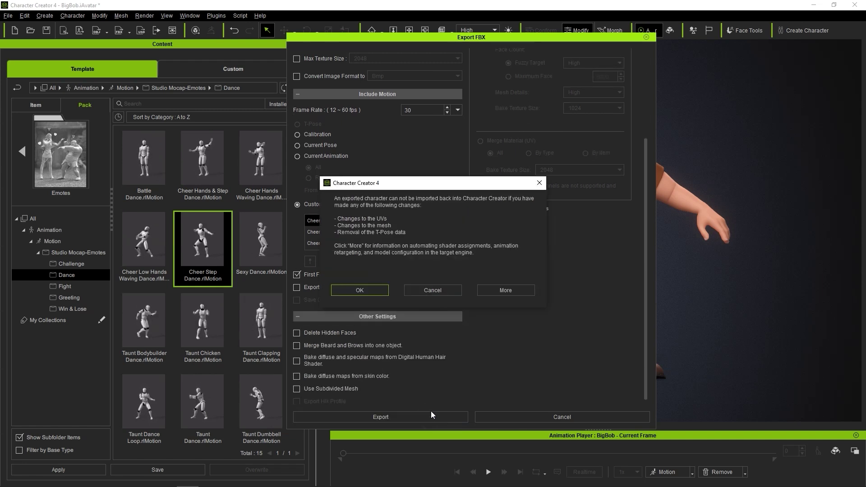
{"action": "left_click", "coordinate": [366, 288]}
{"action": "double_click", "coordinate": [500, 160]}
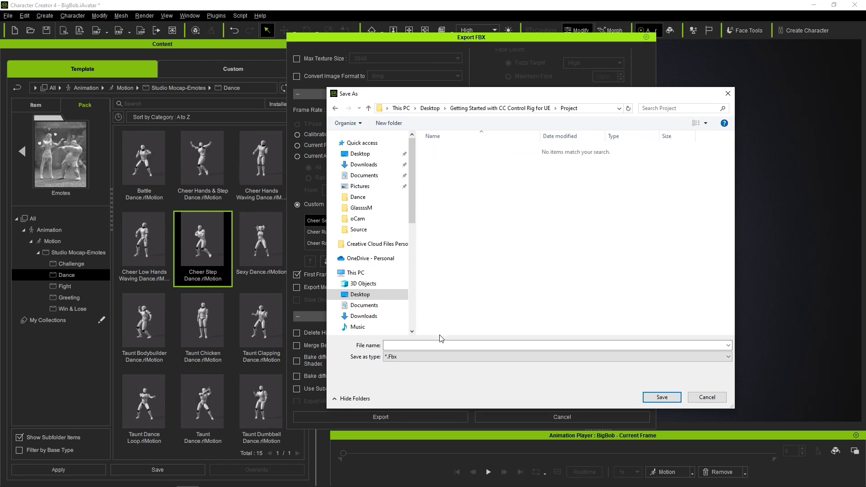
{"action": "left_click", "coordinate": [648, 401]}
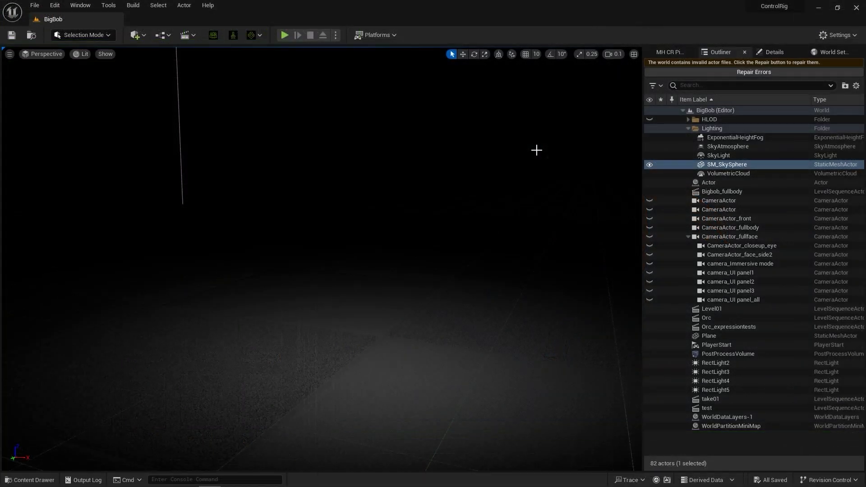
Create a new BigBob folder in the Content Drawer and open it.
{"action": "key", "text": "ctrl+space"}
{"action": "right_click", "coordinate": [414, 388]}
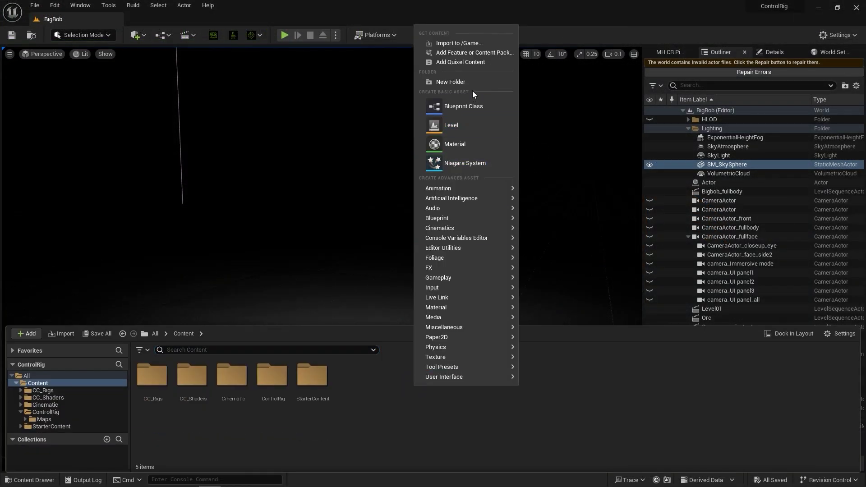
{"action": "left_click", "coordinate": [469, 86]}
{"action": "key", "text": "Return"}
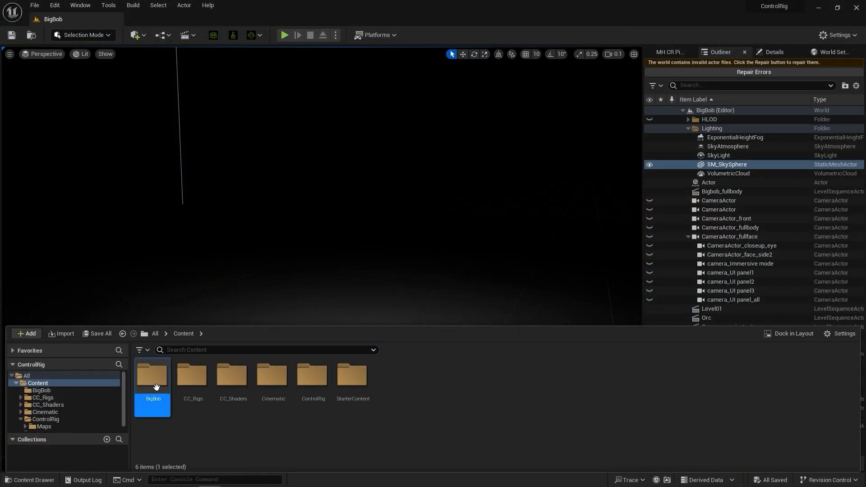
{"action": "double_click", "coordinate": [151, 376]}
Import BigBOB.Fbx into the folder with the HQ shader and all its animations.
{"action": "key", "text": "alt+Tab"}
{"action": "left_click", "coordinate": [285, 195]}
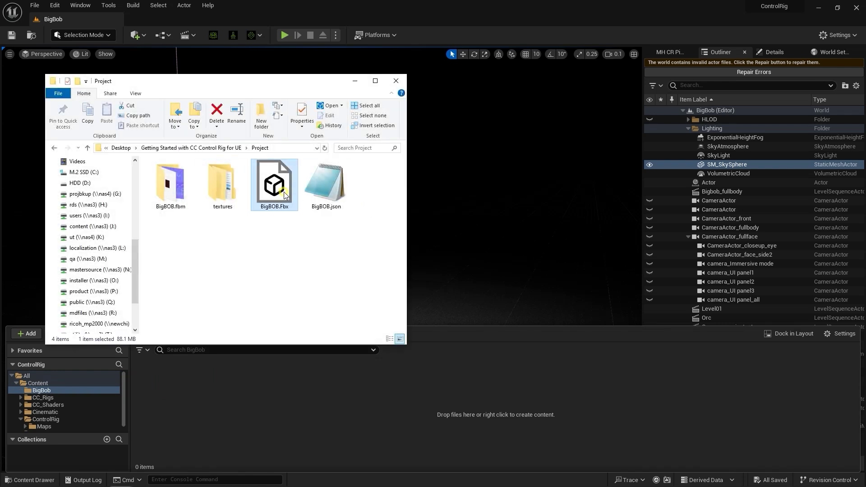
{"action": "left_click_drag", "start_coordinate": [273, 361], "coordinate": [266, 380]}
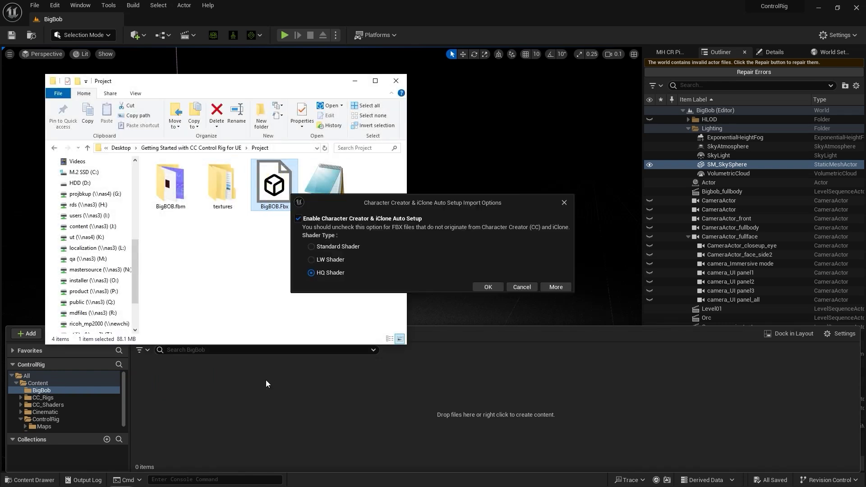
{"action": "left_click", "coordinate": [323, 274]}
{"action": "left_click", "coordinate": [488, 287]}
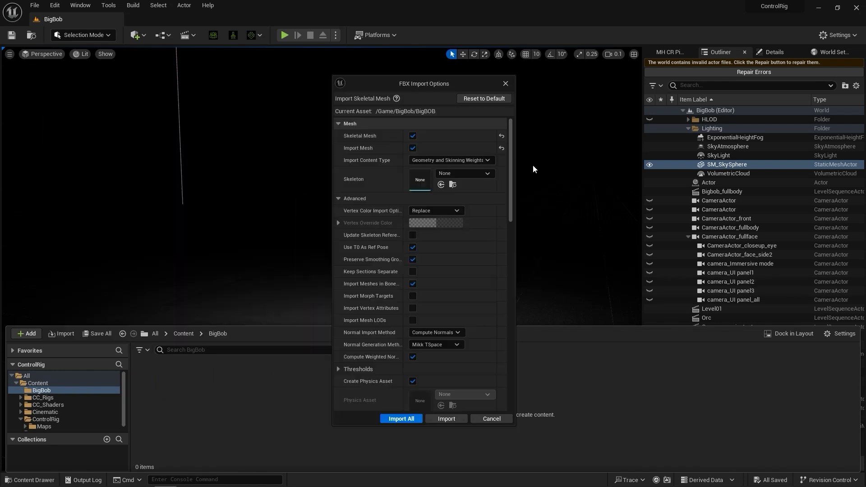
{"action": "scroll", "coordinate": [508, 189], "scroll_direction": "down", "scroll_amount": 5}
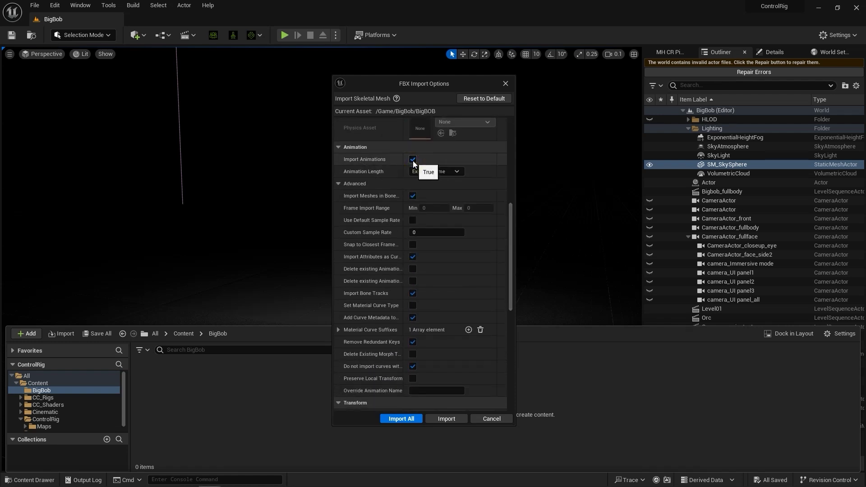
{"action": "left_click", "coordinate": [401, 419]}
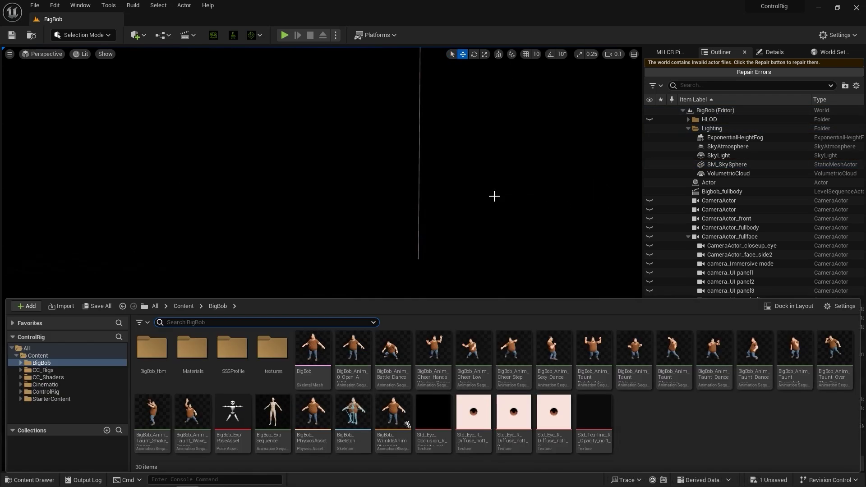
Preview the imported Battle_Dance and Cheer_Step_Dance sequences, then close the Animation editor.
{"action": "left_click", "coordinate": [341, 338]}
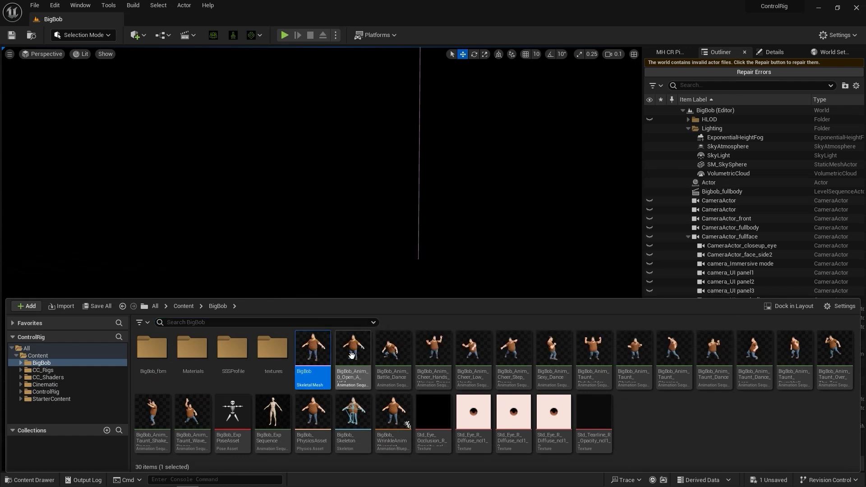
{"action": "left_click", "coordinate": [192, 422], "text": "shift"}
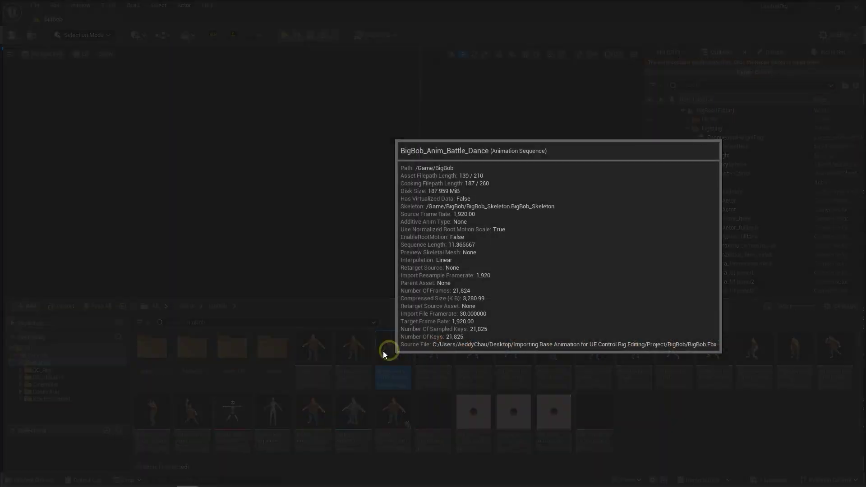
{"action": "double_click", "coordinate": [387, 354]}
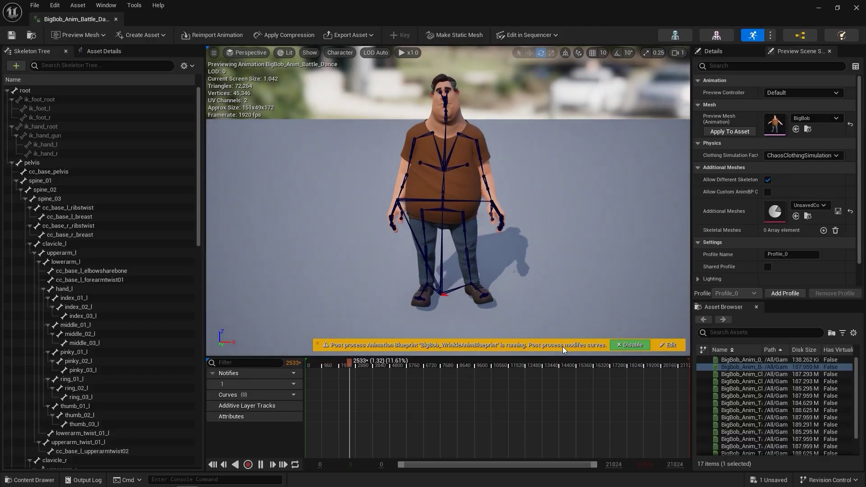
{"action": "key", "text": "ctrl+space"}
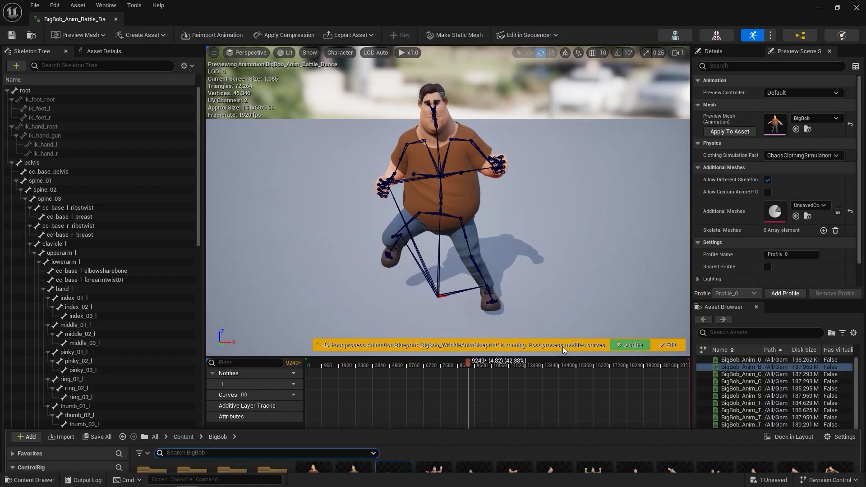
{"action": "double_click", "coordinate": [532, 361]}
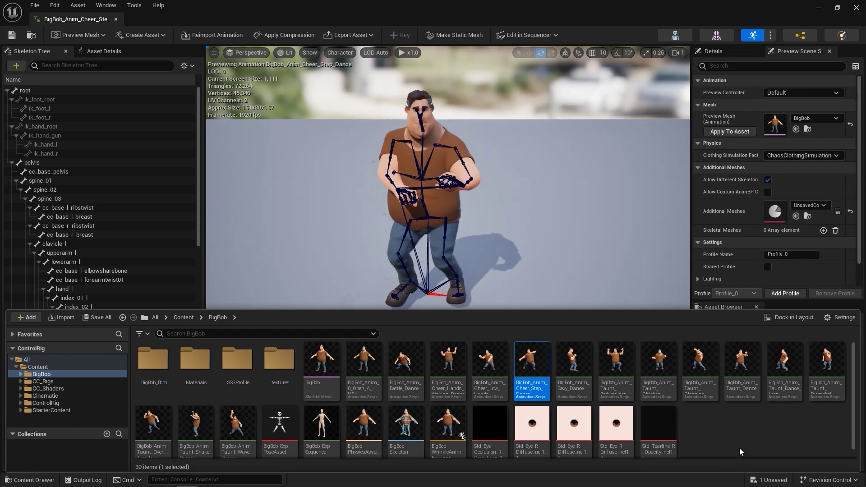
{"action": "left_click", "coordinate": [855, 8]}
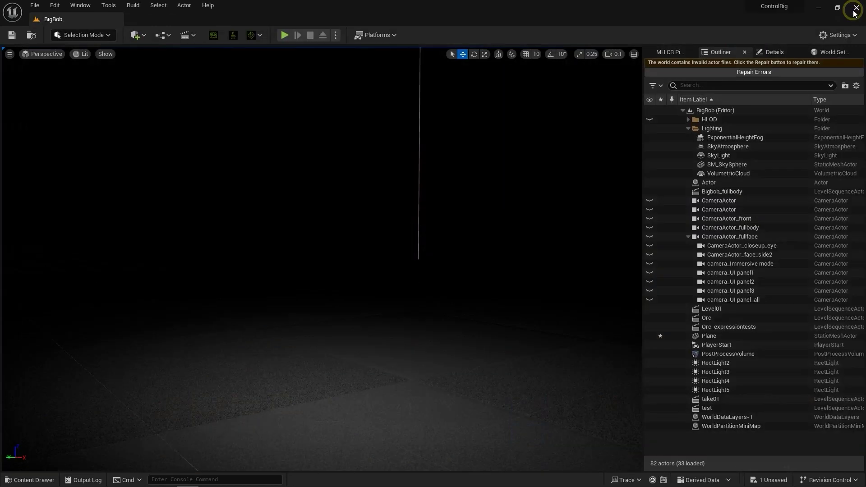
{"action": "key", "text": "ctrl+space"}
Create a CC Control Rig from the BigBob skeletal mesh in the Content Drawer.
{"action": "right_click", "coordinate": [306, 354]}
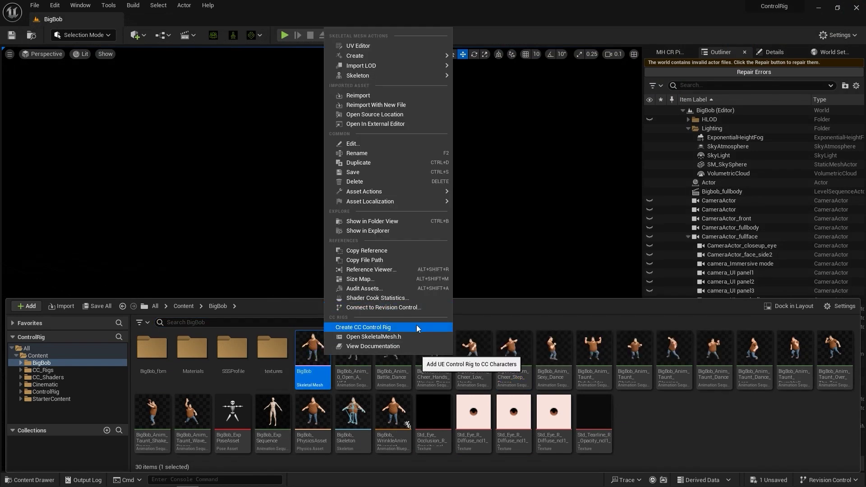
{"action": "left_click", "coordinate": [416, 326]}
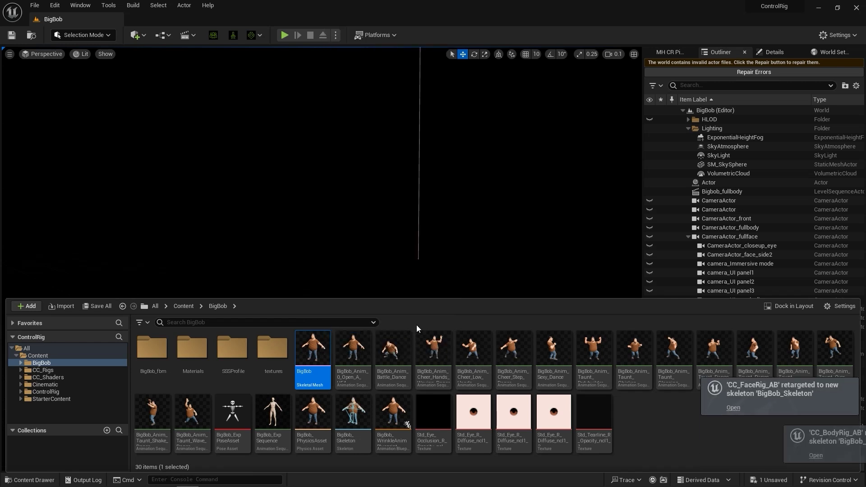
{"action": "key", "text": "ctrl+space"}
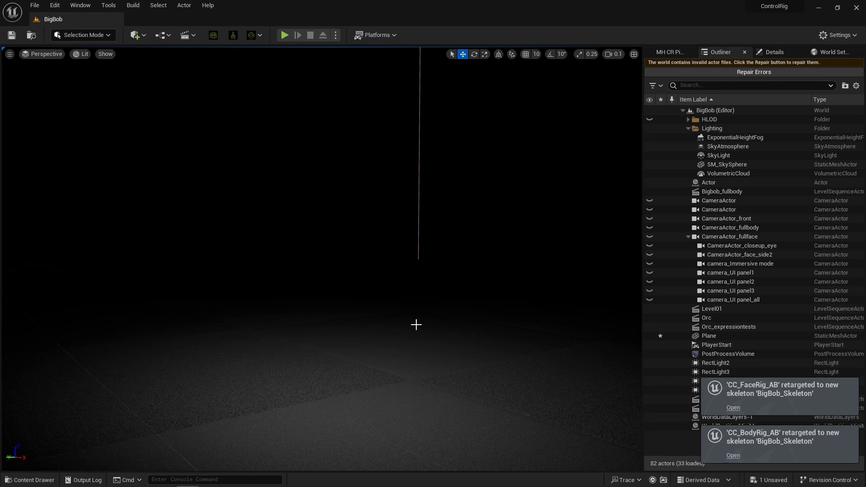
Place CC_Rig_BP in the level and inspect its Body and Face components.
{"action": "key", "text": "ctrl+space"}
{"action": "left_click", "coordinate": [311, 353]}
{"action": "left_click_drag", "start_coordinate": [311, 354], "coordinate": [364, 351]}
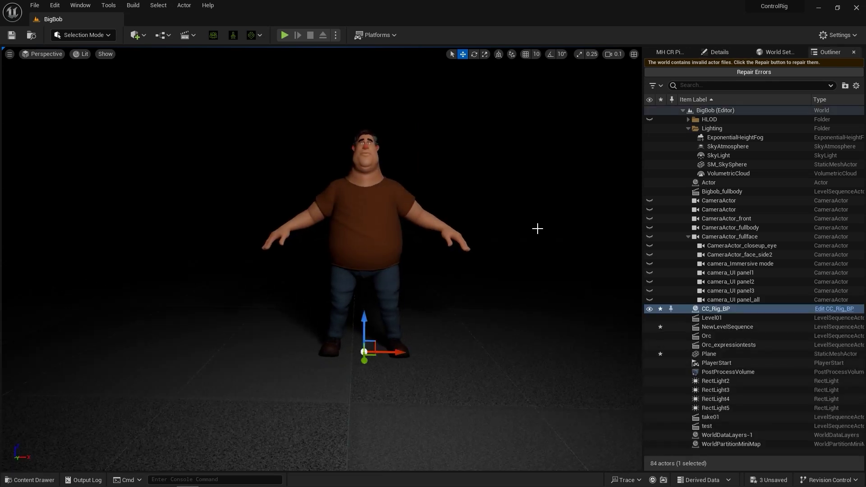
{"action": "left_click", "coordinate": [677, 92]}
{"action": "left_click", "coordinate": [682, 102]}
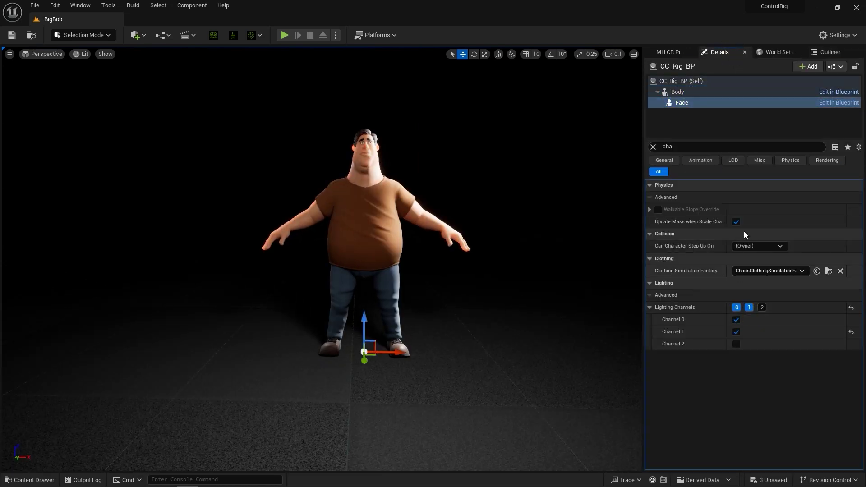
{"action": "left_click", "coordinate": [681, 80]}
{"action": "left_click", "coordinate": [653, 147]}
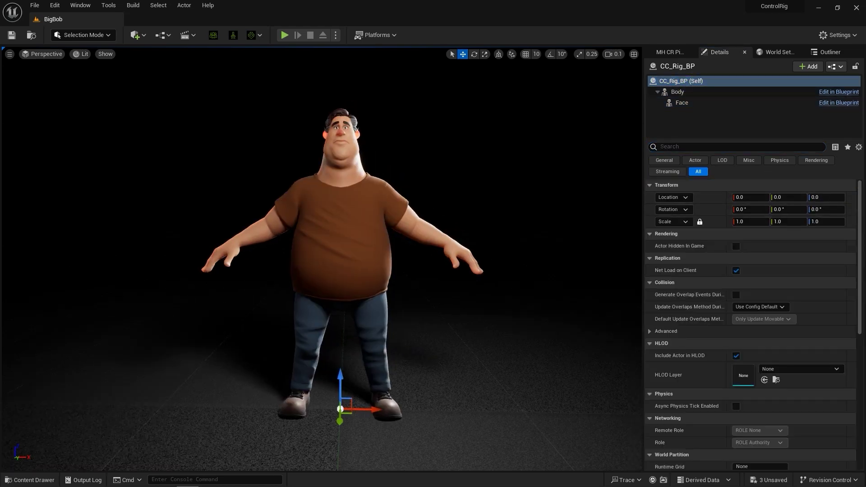
Create a new level sequence and save it in a new 'Sequen' folder.
{"action": "left_click", "coordinate": [186, 35]}
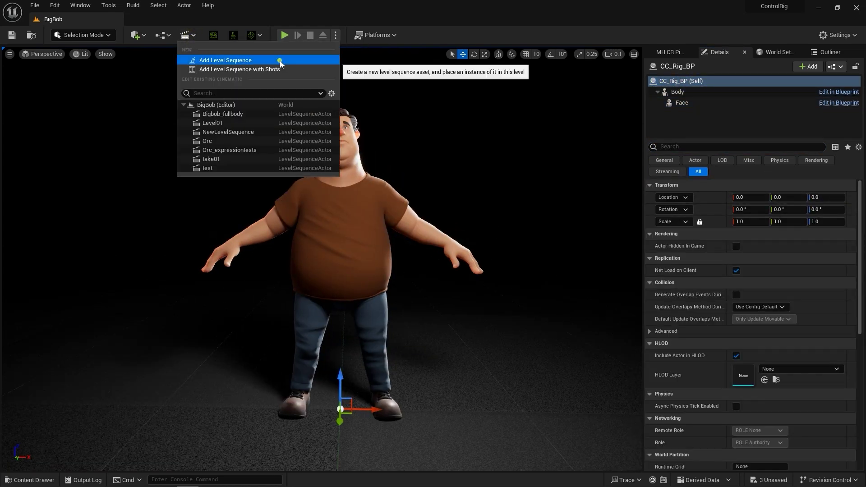
{"action": "left_click", "coordinate": [243, 60]}
{"action": "right_click", "coordinate": [576, 156]}
{"action": "left_click", "coordinate": [596, 164]}
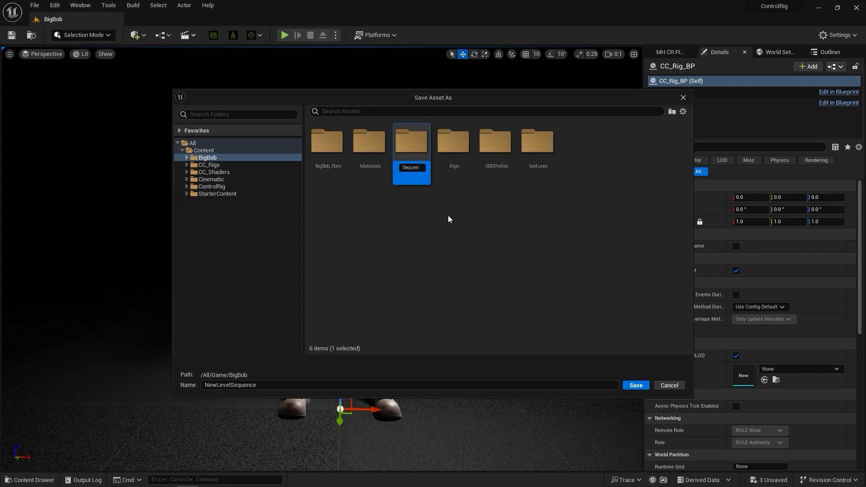
{"action": "type", "text": "Sequen"}
{"action": "key", "text": "Return"}
{"action": "double_click", "coordinate": [453, 149]}
{"action": "key", "text": "Return"}
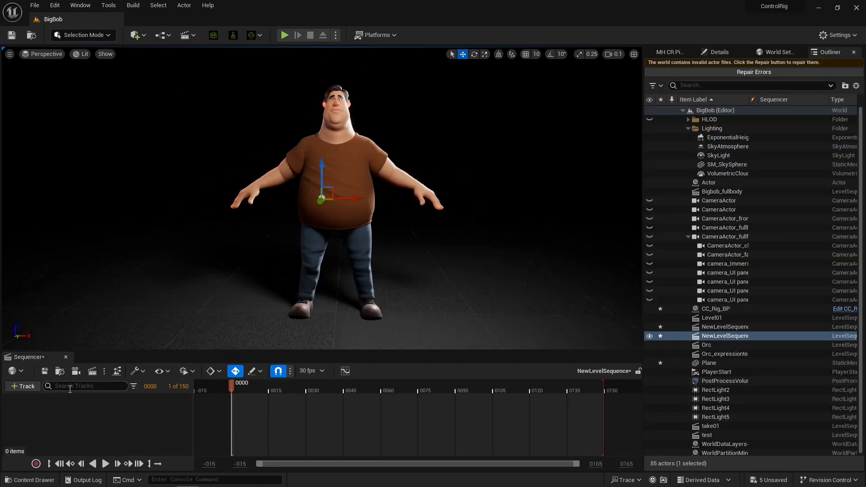
Add CC_Rig_BP to the sequence, delete its face and body rig tracks, and add an animation track.
{"action": "left_click", "coordinate": [28, 386]}
{"action": "mouse_move", "coordinate": [101, 227]}
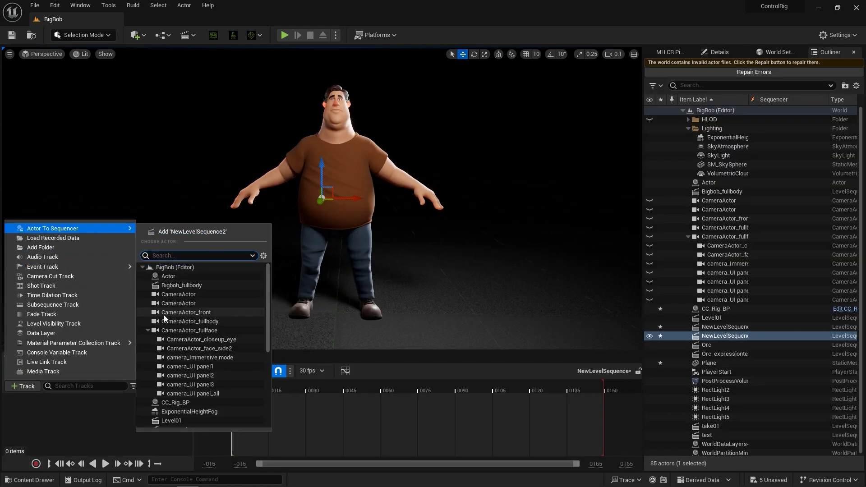
{"action": "left_click", "coordinate": [186, 402]}
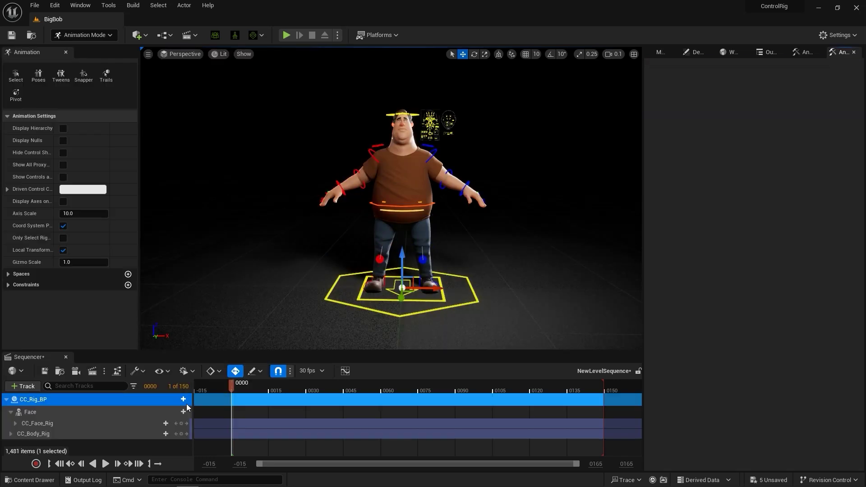
{"action": "left_click", "coordinate": [120, 416]}
{"action": "key", "text": "Delete"}
{"action": "left_click", "coordinate": [122, 412]}
{"action": "key", "text": "Delete"}
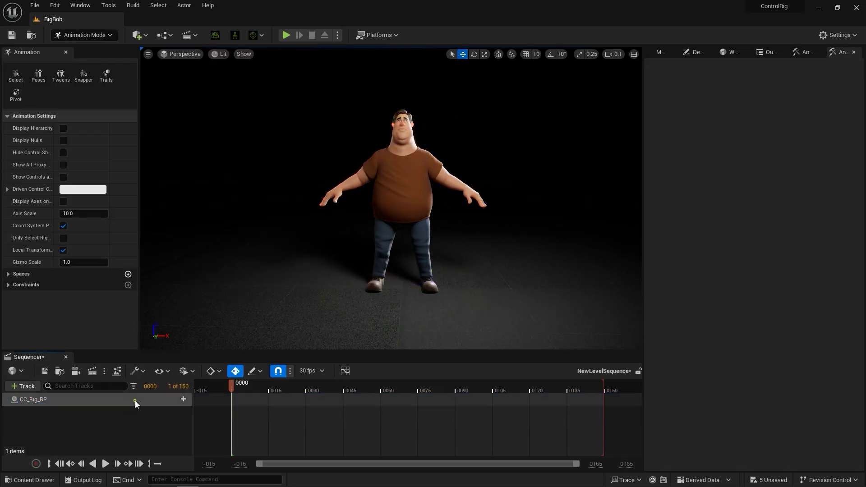
{"action": "left_click", "coordinate": [183, 400]}
{"action": "mouse_move", "coordinate": [203, 268]}
{"action": "left_click_drag", "start_coordinate": [385, 300], "coordinate": [380, 346]}
{"action": "scroll", "coordinate": [329, 334], "scroll_direction": "up", "scroll_amount": 3}
Assign Cheer Step Dance to the track, set the working range end to 400, and play it.
{"action": "left_click", "coordinate": [324, 331]}
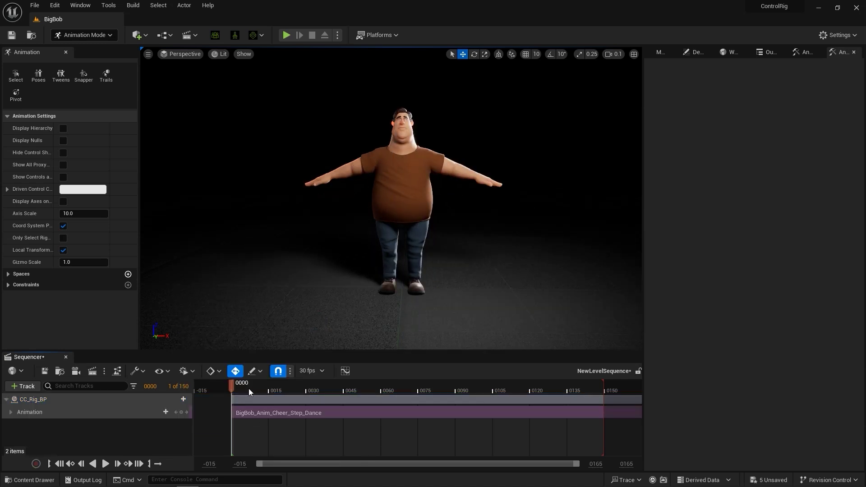
{"action": "left_click", "coordinate": [629, 465]}
{"action": "type", "text": "400"}
{"action": "key", "text": "Return"}
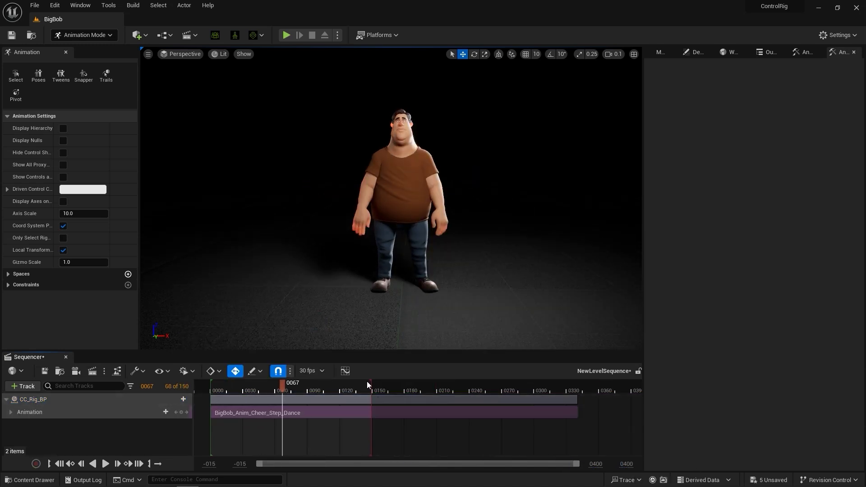
{"action": "left_click", "coordinate": [240, 386]}
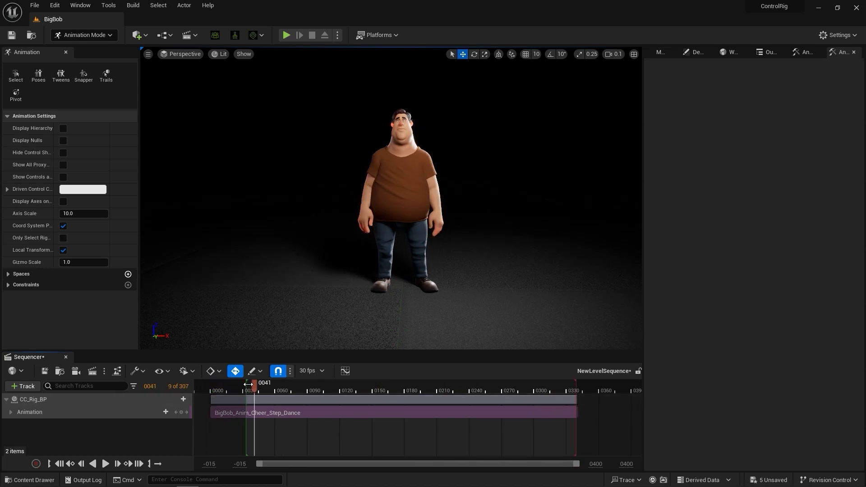
{"action": "key", "text": "space"}
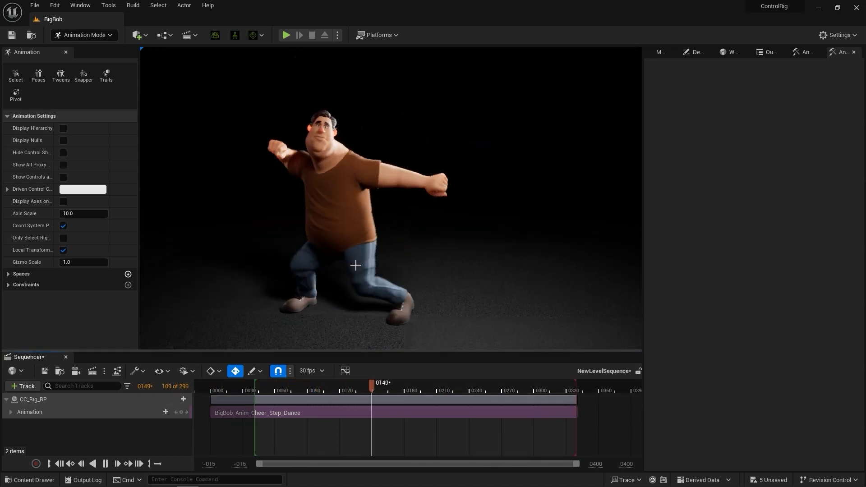
{"action": "left_click", "coordinate": [255, 389]}
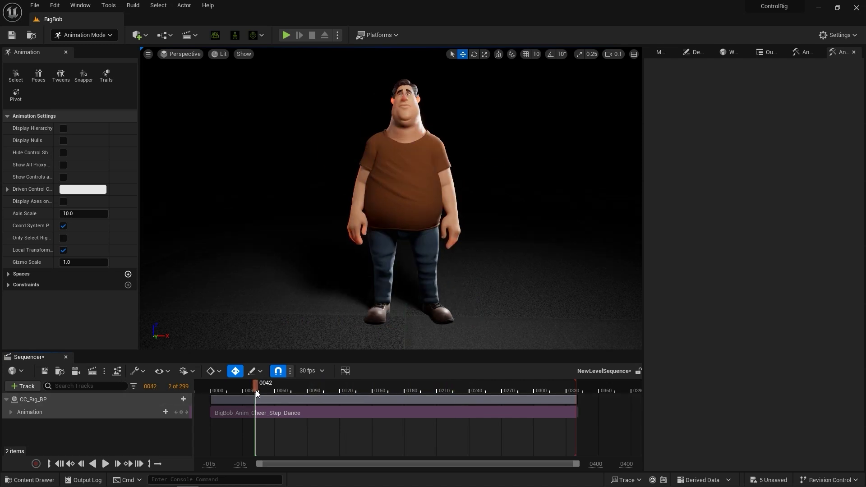
Bake CC_Rig_BP's animation onto the CR_CC_Body control rig and scrub through the result.
{"action": "left_click", "coordinate": [50, 400]}
{"action": "right_click", "coordinate": [55, 400]}
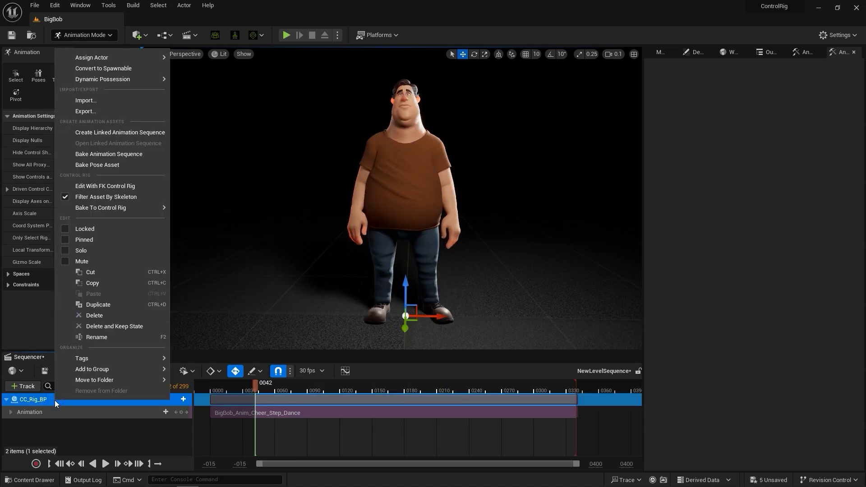
{"action": "mouse_move", "coordinate": [127, 213]}
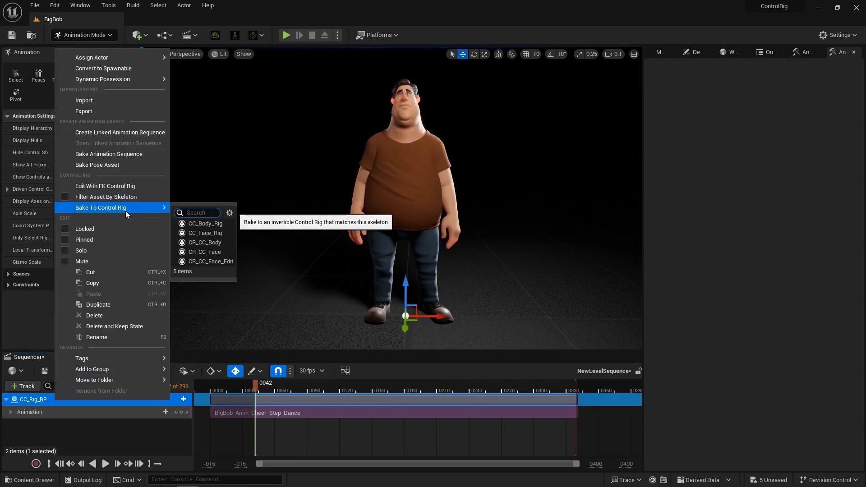
{"action": "left_click", "coordinate": [219, 246]}
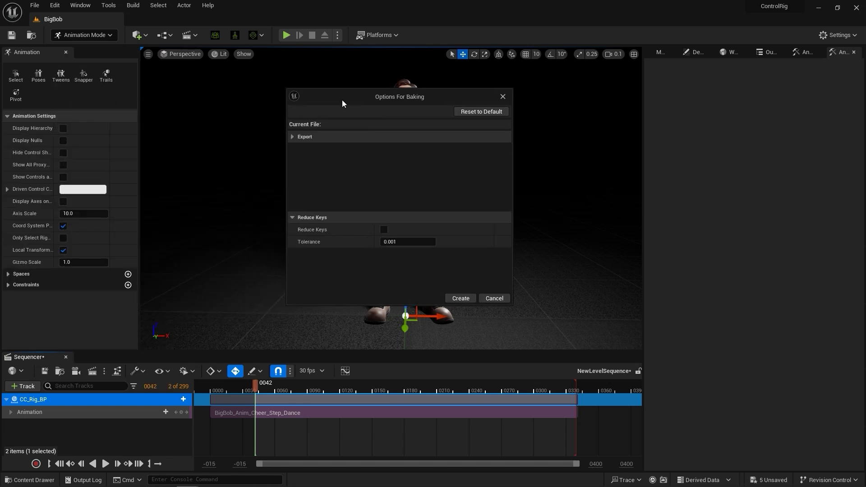
{"action": "left_click", "coordinate": [469, 296]}
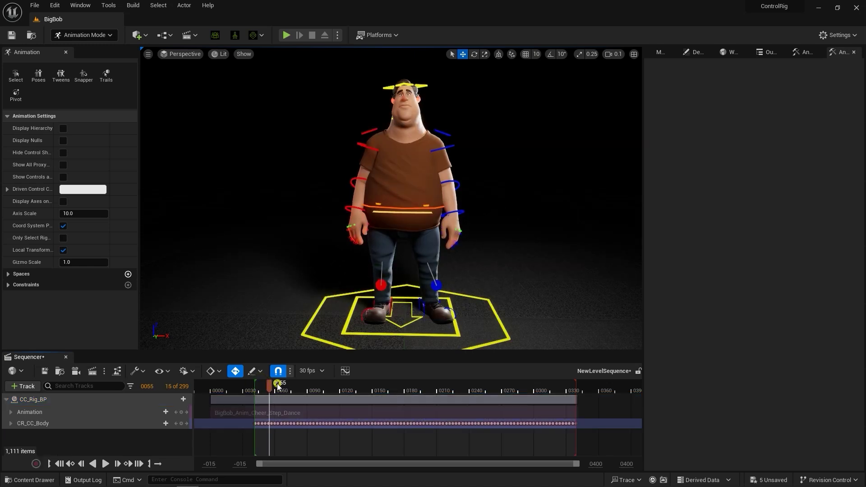
{"action": "left_click_drag", "start_coordinate": [278, 386], "coordinate": [491, 383]}
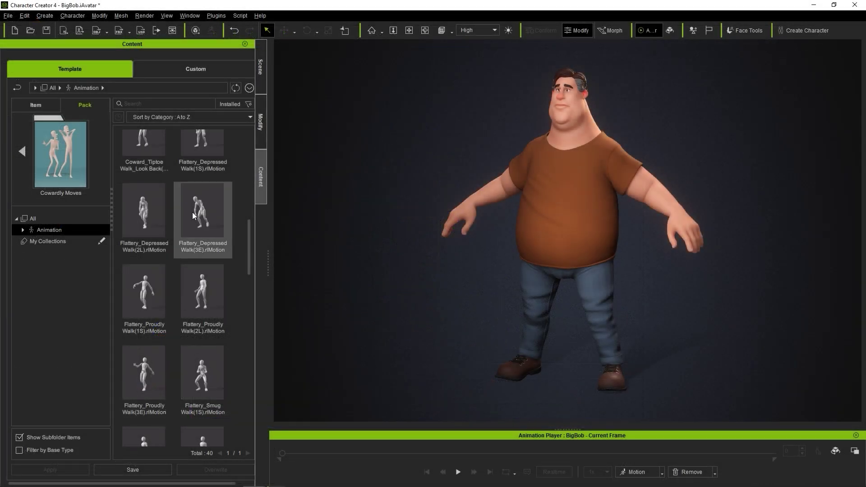
Apply the Flattery_Depressed Walk(2L) motion to BigBob and preview it.
{"action": "double_click", "coordinate": [161, 219]}
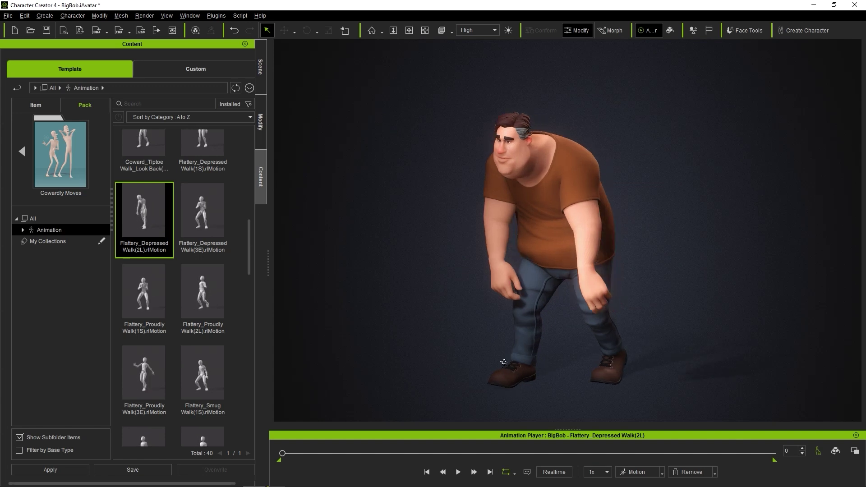
{"action": "left_click", "coordinate": [459, 472]}
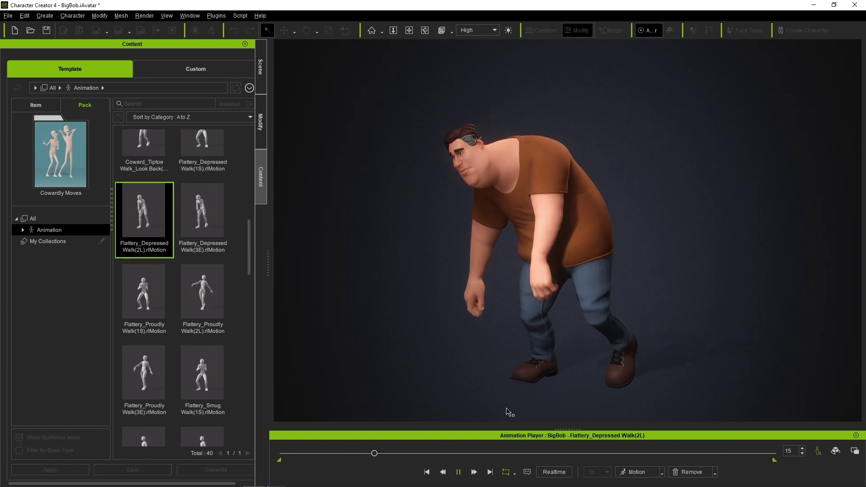
{"action": "left_click", "coordinate": [428, 472]}
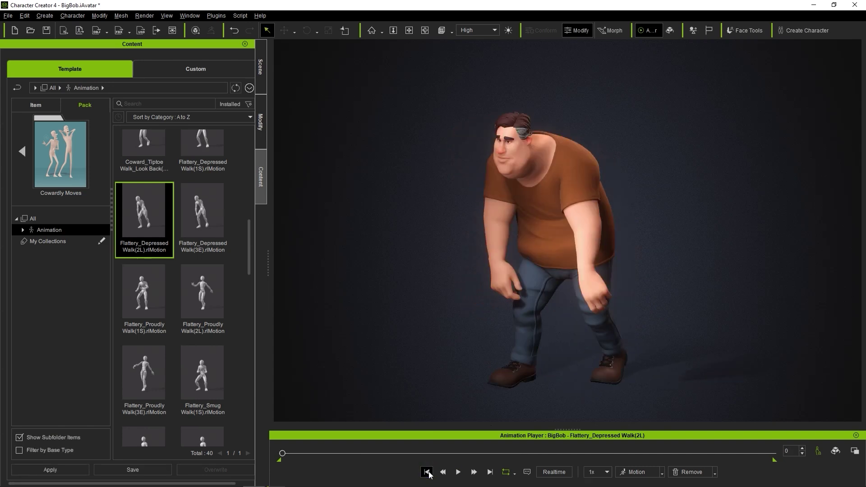
Set up a clothed-character FBX export with the Unreal preset and Motion-only content.
{"action": "left_click", "coordinate": [9, 16]}
{"action": "mouse_move", "coordinate": [67, 100]}
{"action": "mouse_move", "coordinate": [169, 146]}
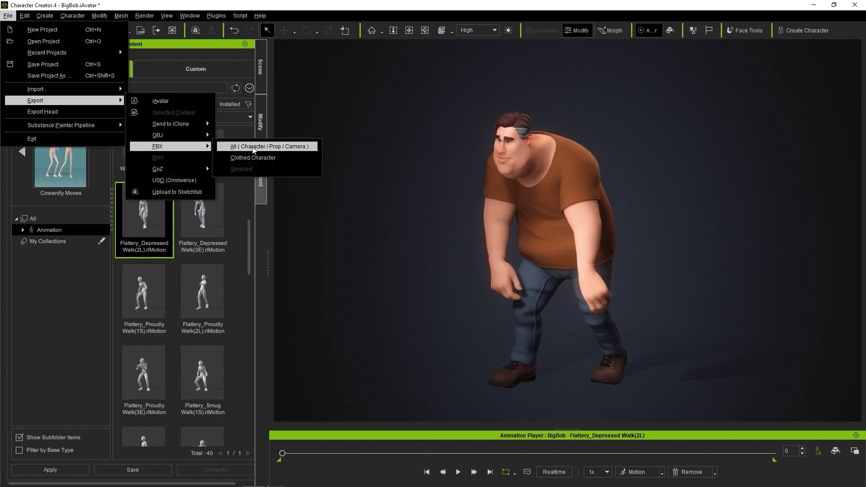
{"action": "left_click", "coordinate": [254, 158]}
{"action": "left_click", "coordinate": [397, 68]}
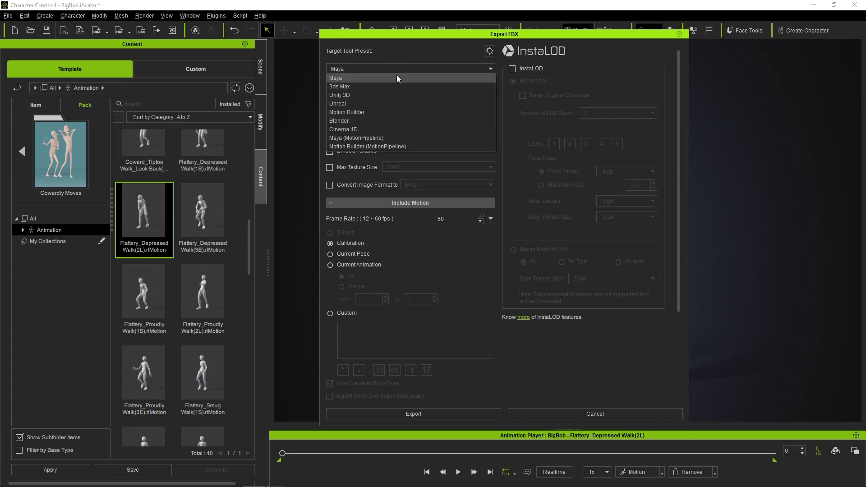
{"action": "left_click", "coordinate": [397, 78]}
{"action": "left_click", "coordinate": [364, 101]}
{"action": "left_click", "coordinate": [348, 118]}
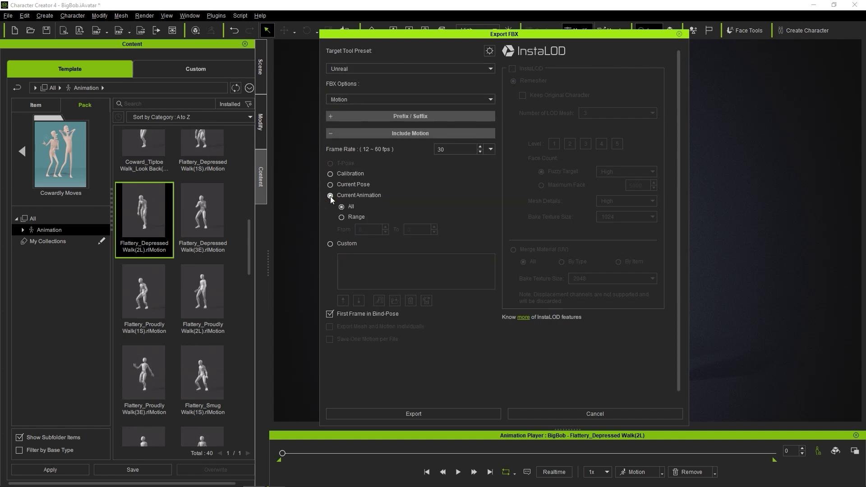
Export the FBX and save it into a newly created animation folder.
{"action": "left_click", "coordinate": [458, 412]}
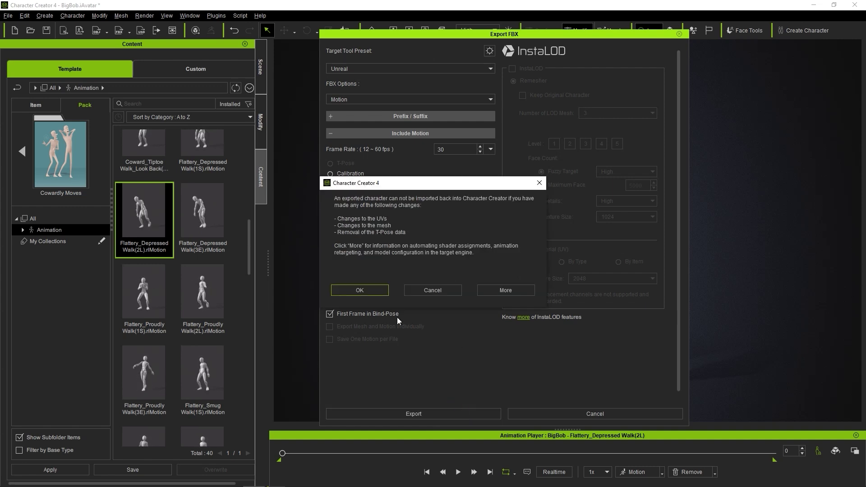
{"action": "left_click", "coordinate": [337, 289]}
{"action": "mouse_move", "coordinate": [392, 341]}
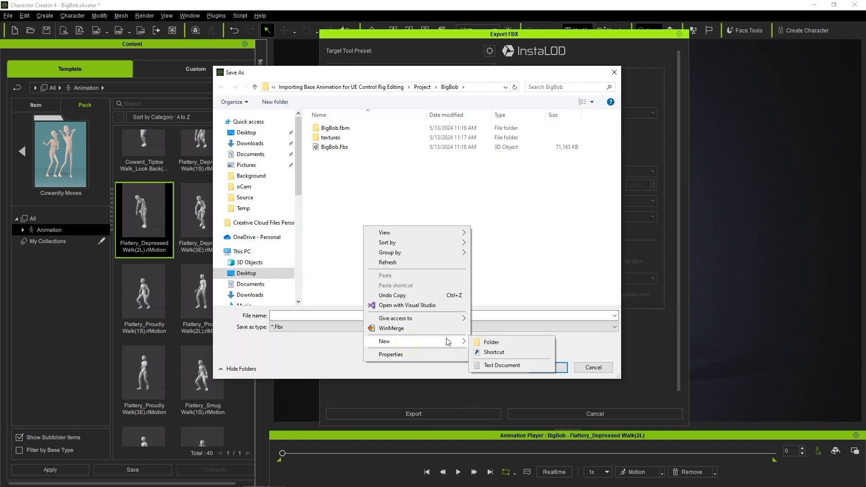
{"action": "left_click", "coordinate": [492, 340]}
{"action": "type", "text": "animation"}
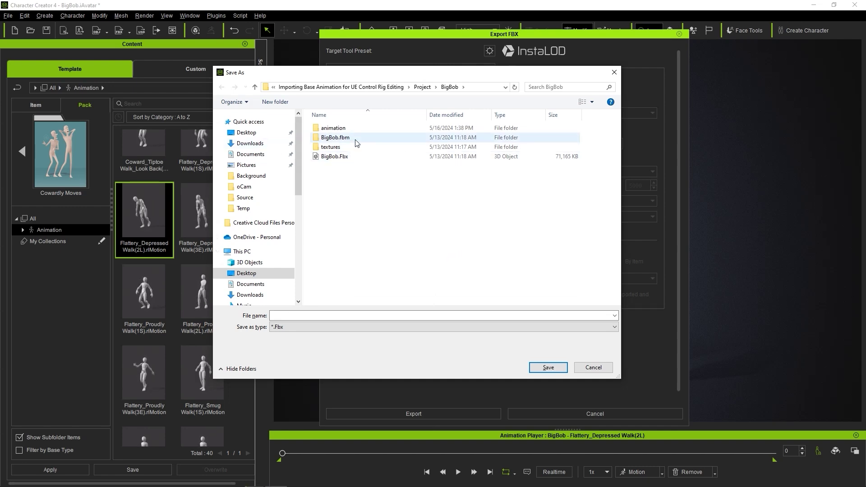
{"action": "double_click", "coordinate": [355, 129]}
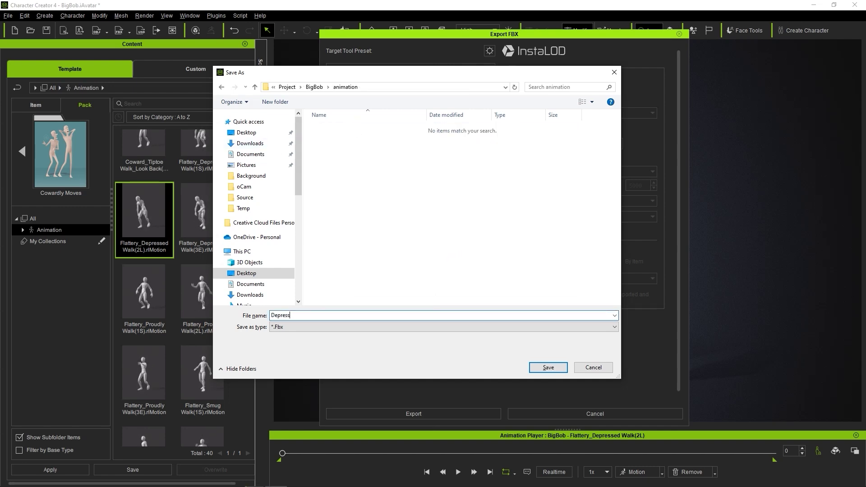
{"action": "left_click", "coordinate": [548, 367]}
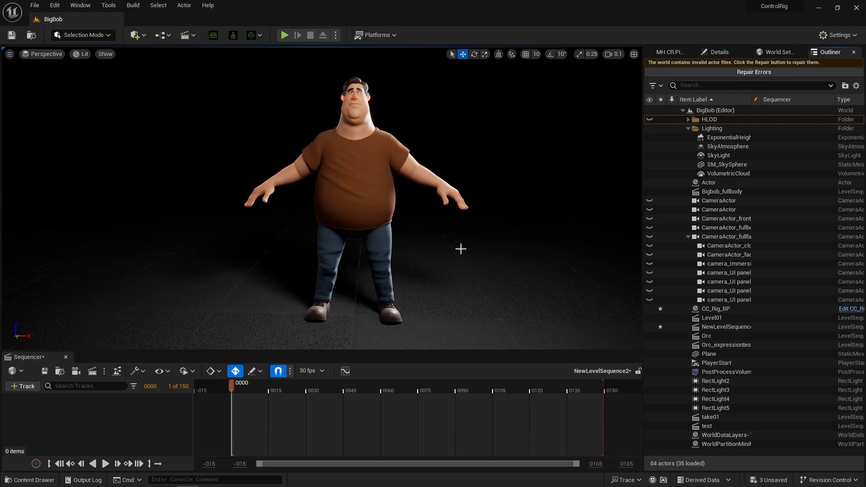
Import Depressed_Motion.Fbx into the BigBob folder as animation only, on BigBob_Skeleton.
{"action": "key", "text": "ctrl+space"}
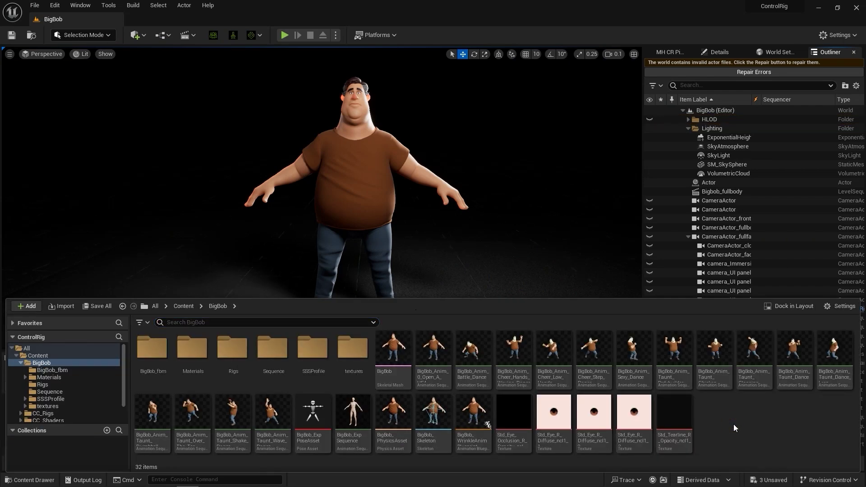
{"action": "key", "text": "alt+Tab"}
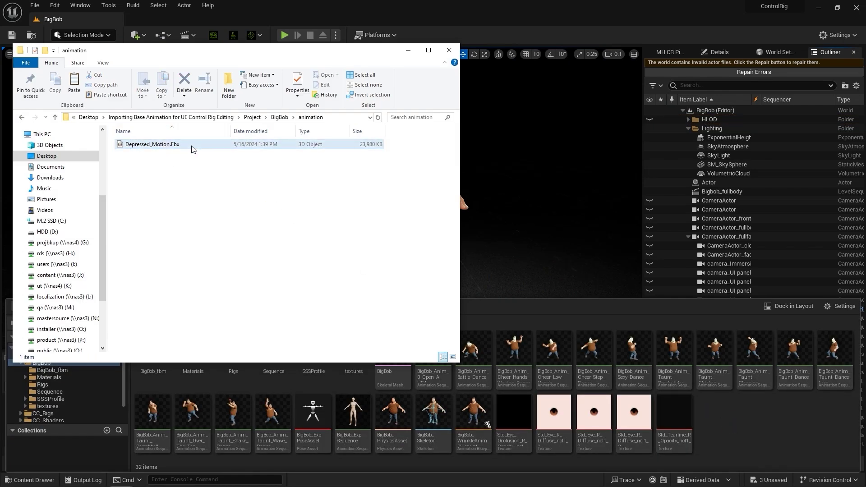
{"action": "left_click_drag", "start_coordinate": [193, 149], "coordinate": [359, 156]}
{"action": "left_click_drag", "start_coordinate": [726, 413], "coordinate": [727, 415]}
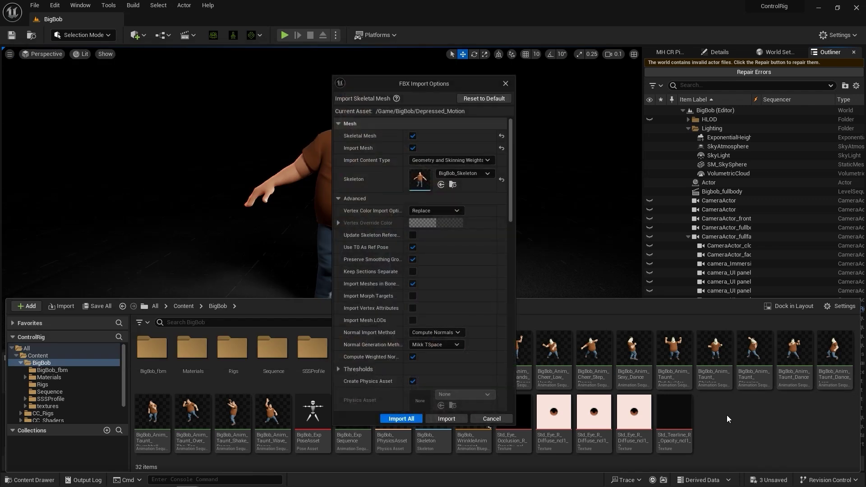
{"action": "left_click", "coordinate": [412, 147]}
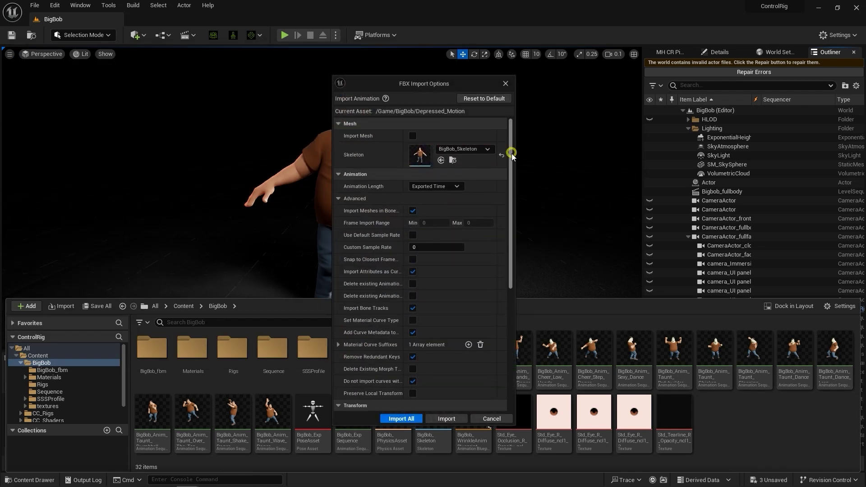
{"action": "left_click_drag", "start_coordinate": [511, 159], "coordinate": [512, 273]}
{"action": "left_click", "coordinate": [401, 418]}
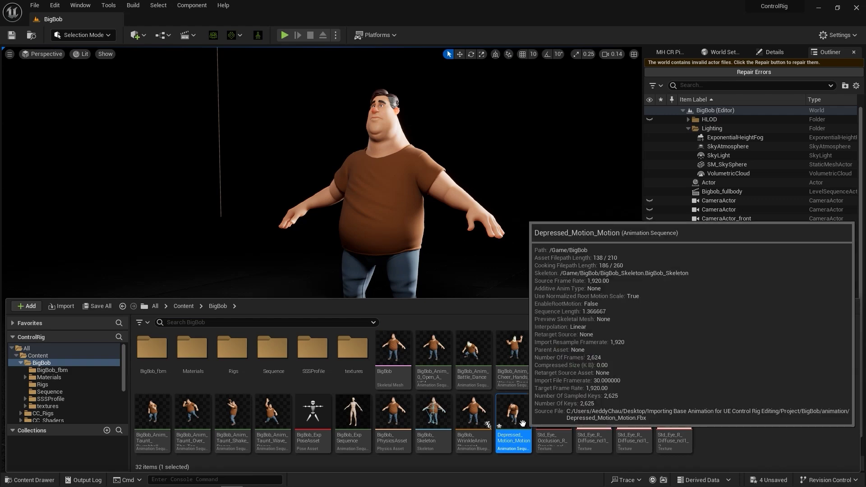
Create a new level sequence with the CC character, deleting its face control-rig tracks.
{"action": "left_click", "coordinate": [396, 226]}
{"action": "left_click", "coordinate": [187, 35]}
{"action": "left_click", "coordinate": [251, 60]}
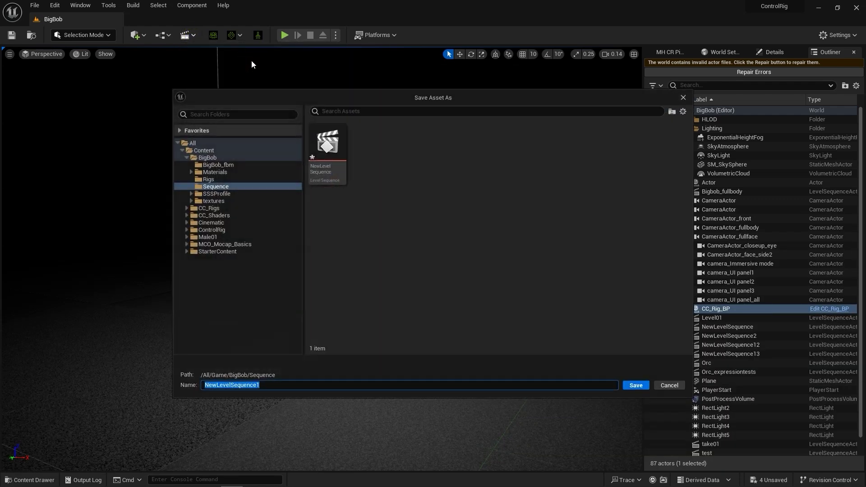
{"action": "key", "text": "Return"}
{"action": "scroll", "coordinate": [162, 283], "scroll_direction": "up", "scroll_amount": 3}
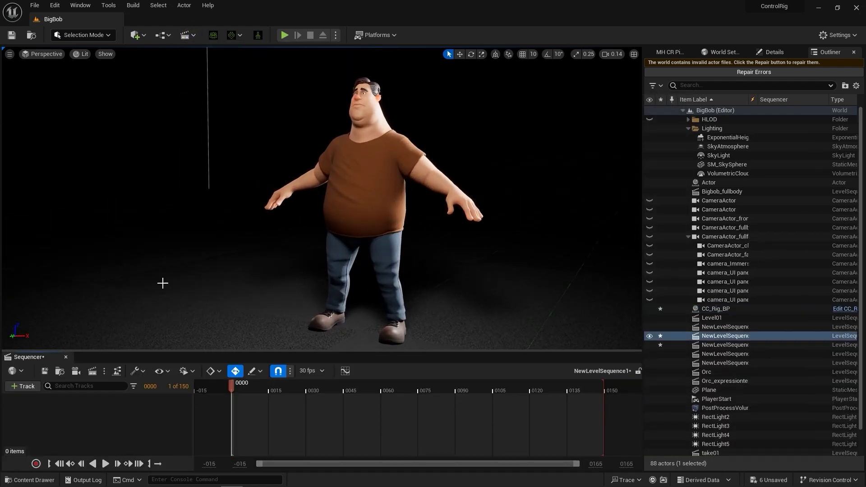
{"action": "left_click", "coordinate": [337, 211]}
{"action": "left_click", "coordinate": [22, 386]}
{"action": "mouse_move", "coordinate": [49, 226]}
{"action": "left_click", "coordinate": [189, 232]}
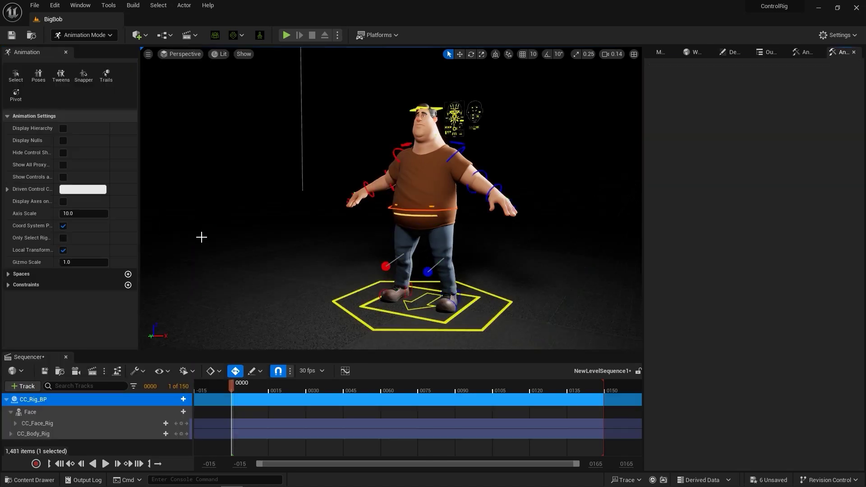
{"action": "key", "text": "Delete"}
Add Depressed_Motion_Motion as CC_Rig_BP's animation track and scrub to preview it.
{"action": "left_click", "coordinate": [183, 399]}
{"action": "mouse_move", "coordinate": [202, 268]}
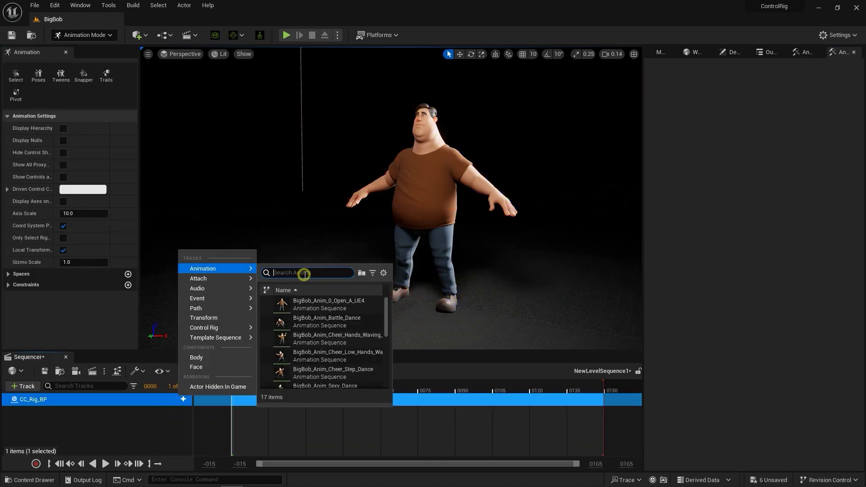
{"action": "type", "text": "de"}
{"action": "left_click", "coordinate": [327, 320]}
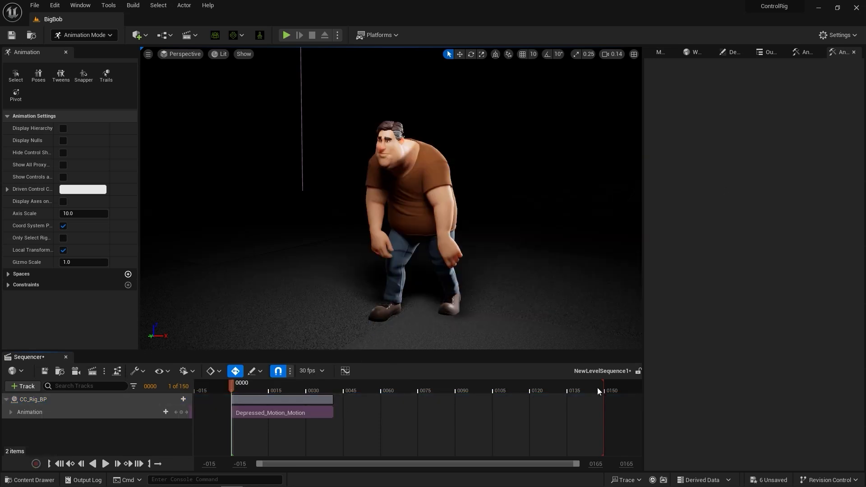
{"action": "scroll", "coordinate": [253, 433], "scroll_direction": "up", "scroll_amount": 2, "text": "ctrl"}
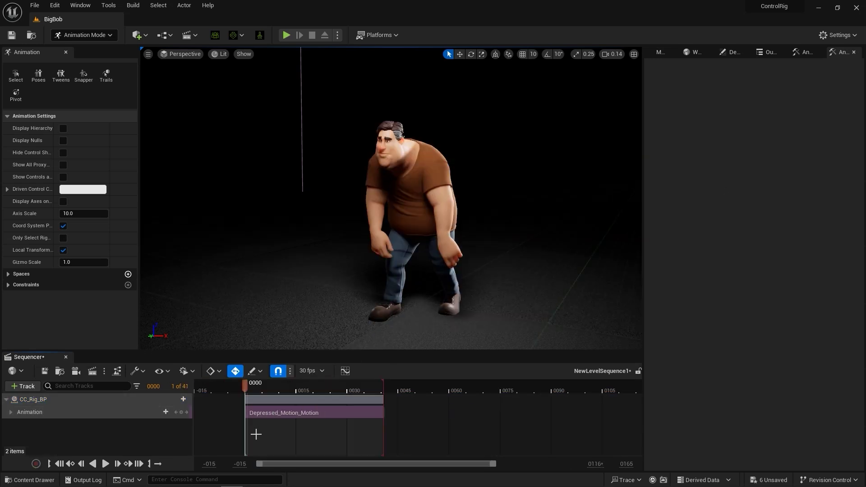
{"action": "mouse_move", "coordinate": [253, 388]}
{"action": "left_mouse_down"}
{"action": "mouse_move", "coordinate": [364, 382]}
{"action": "mouse_move", "coordinate": [246, 390]}
{"action": "left_mouse_up"}
Bake CC_Rig_BP's animation onto CR_CC_Body with default options and scrub the result.
{"action": "left_click", "coordinate": [83, 400]}
{"action": "right_click", "coordinate": [83, 400]}
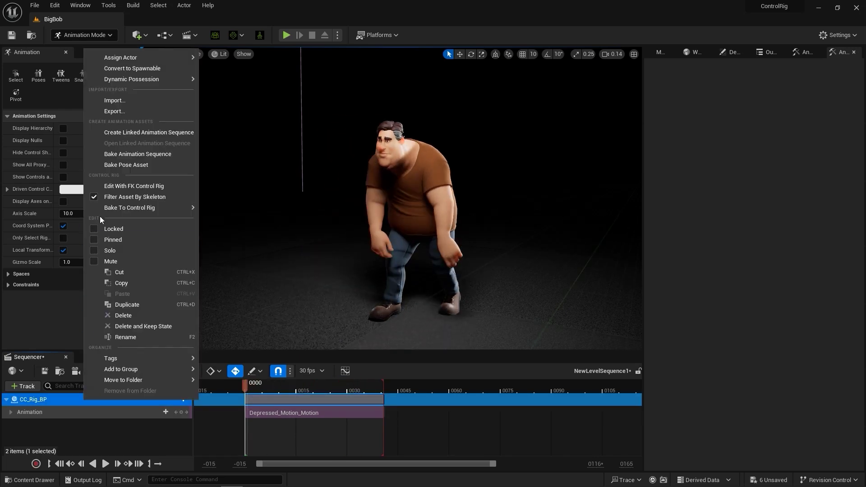
{"action": "mouse_move", "coordinate": [158, 210]}
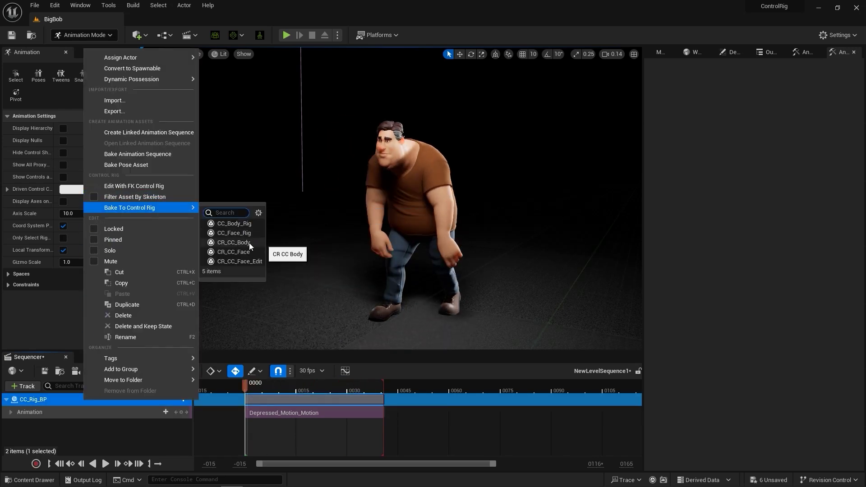
{"action": "left_click", "coordinate": [249, 243]}
{"action": "left_click", "coordinate": [476, 296]}
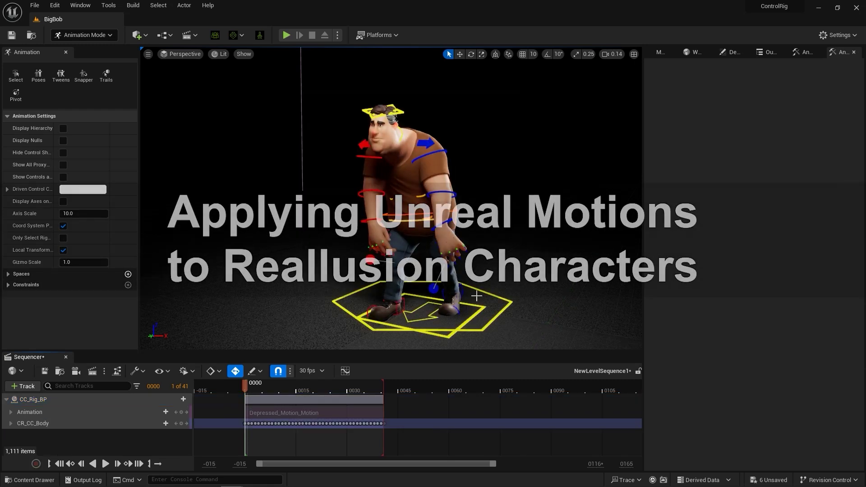
{"action": "mouse_move", "coordinate": [246, 388]}
{"action": "left_mouse_down"}
{"action": "mouse_move", "coordinate": [377, 385]}
{"action": "mouse_move", "coordinate": [255, 386]}
{"action": "left_mouse_up"}
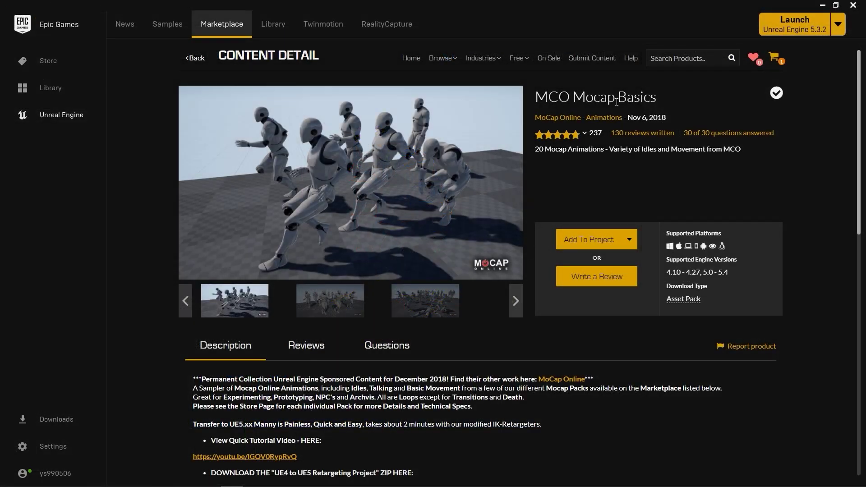
Add the MCO Mocap Basics pack to the ControlRig project.
{"action": "left_click", "coordinate": [598, 232]}
{"action": "left_click", "coordinate": [406, 212]}
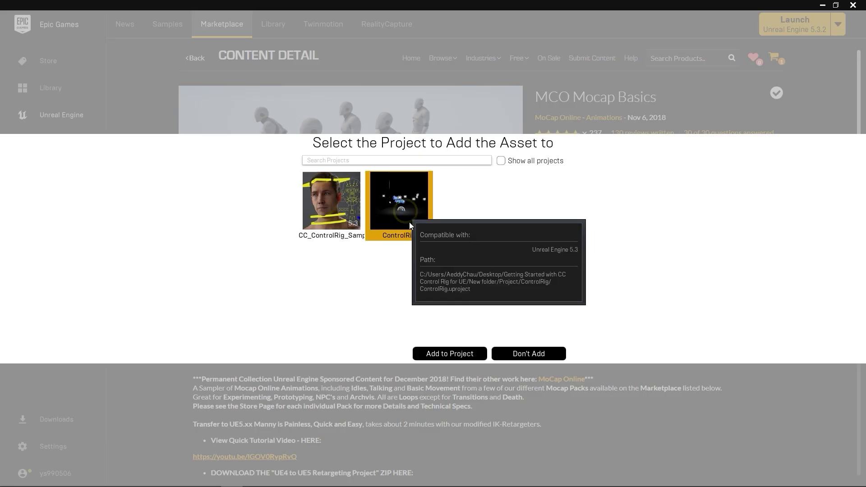
{"action": "left_click", "coordinate": [450, 354]}
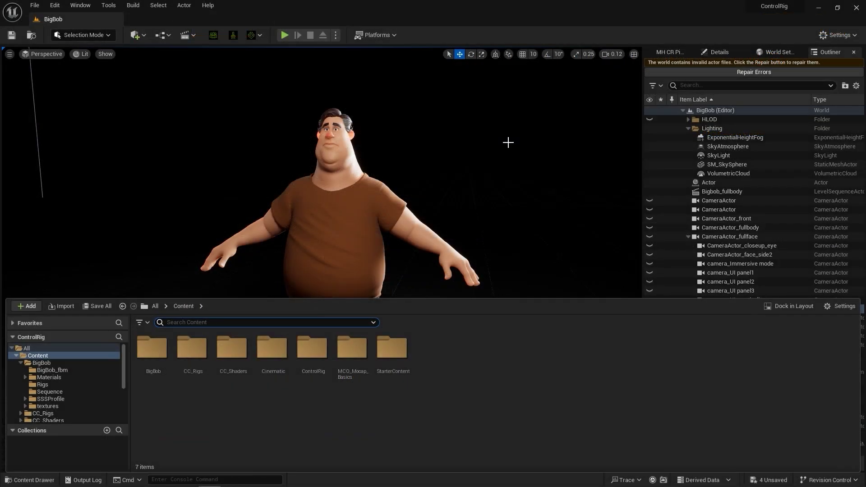
Open MCO_Mocap_Basics Walks > In_Place and preview Walk_02_Cheerful_Loop and Walk_04_Texting_Loop_IP.
{"action": "double_click", "coordinate": [363, 356]}
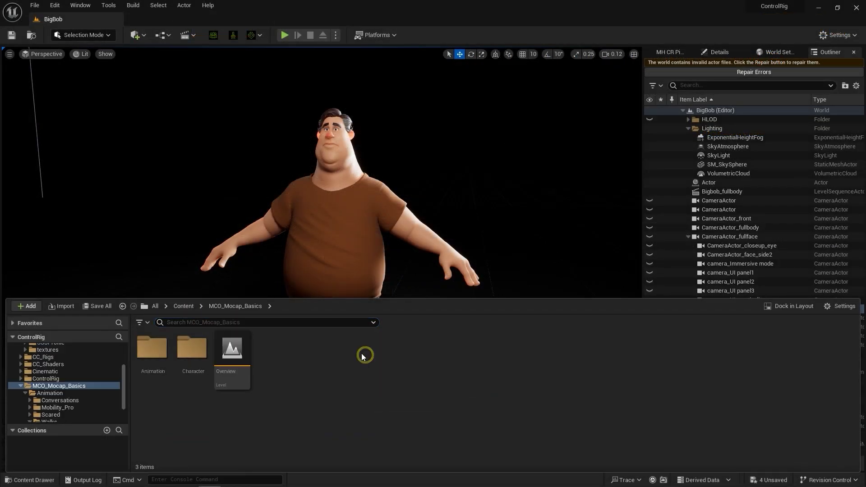
{"action": "double_click", "coordinate": [279, 356]}
{"action": "double_click", "coordinate": [152, 347]}
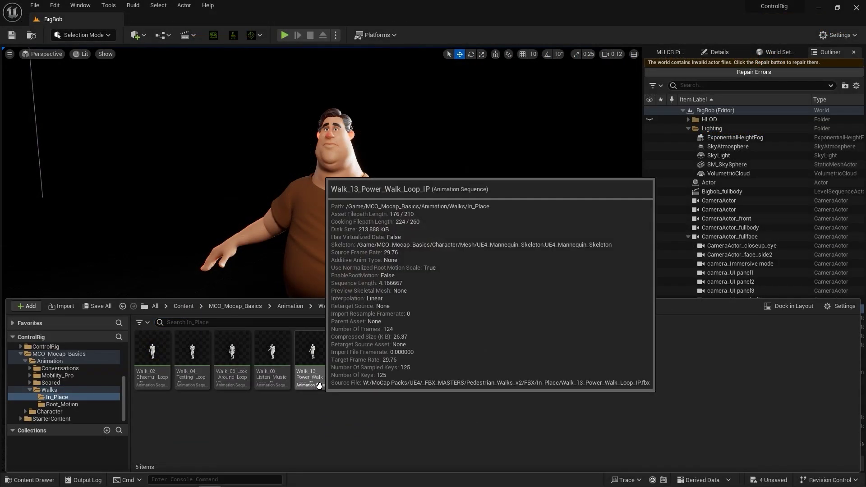
{"action": "double_click", "coordinate": [163, 359]}
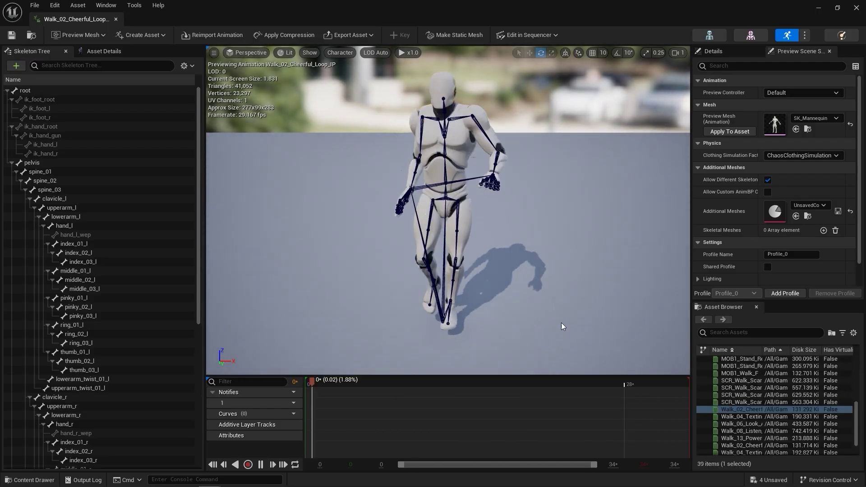
{"action": "key", "text": "ctrl+space"}
{"action": "double_click", "coordinate": [192, 365]}
Preview Walk_06_Look_Around, Walk_08_Listen_Music and Walk_13_Power_Walk loops, then return to the level.
{"action": "left_click", "coordinate": [634, 292]}
{"action": "key", "text": "ctrl+space"}
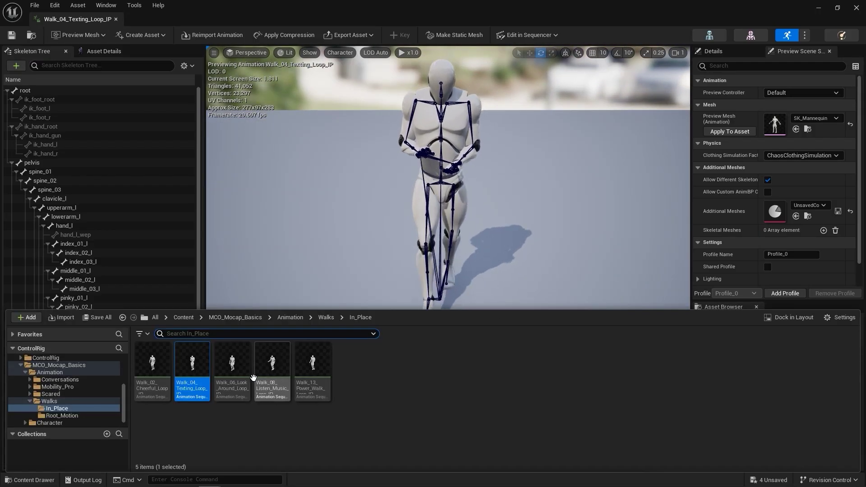
{"action": "double_click", "coordinate": [232, 363]}
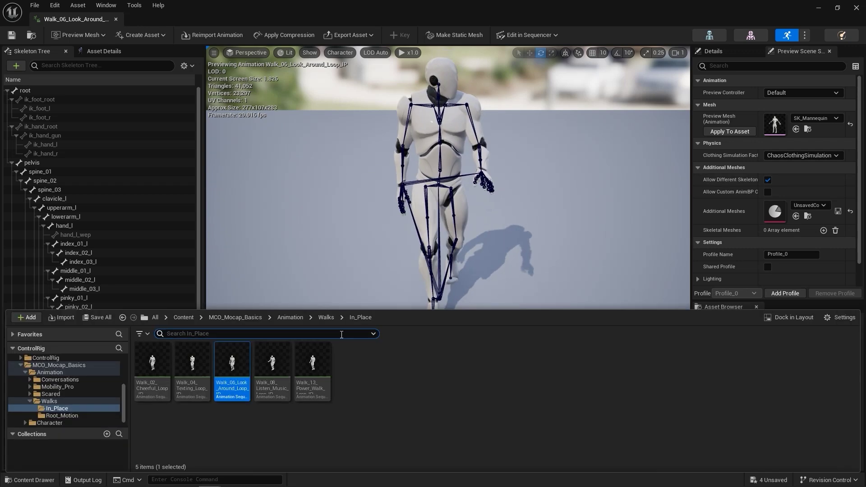
{"action": "double_click", "coordinate": [272, 363]}
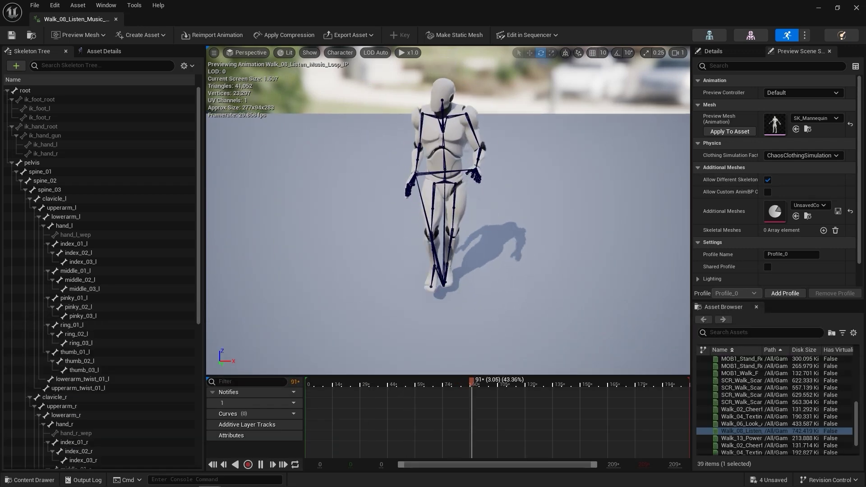
{"action": "key", "text": "ctrl+space"}
{"action": "double_click", "coordinate": [312, 363]}
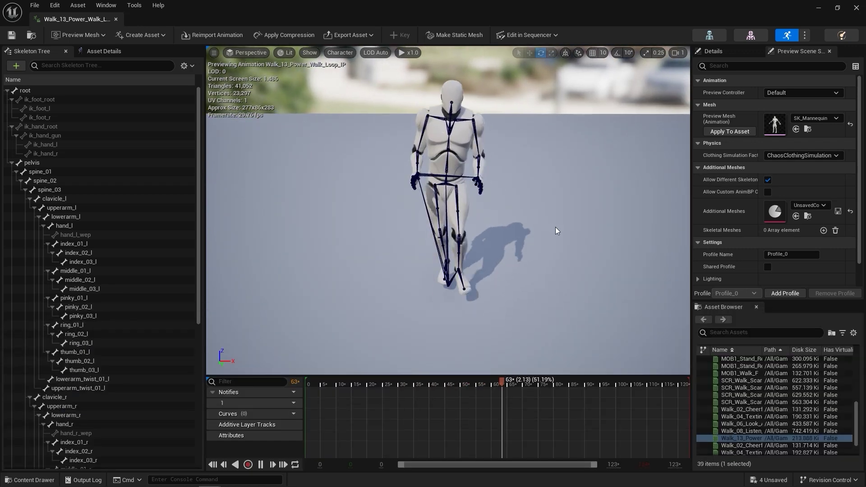
{"action": "left_click", "coordinate": [856, 8]}
{"action": "key", "text": "ctrl+space"}
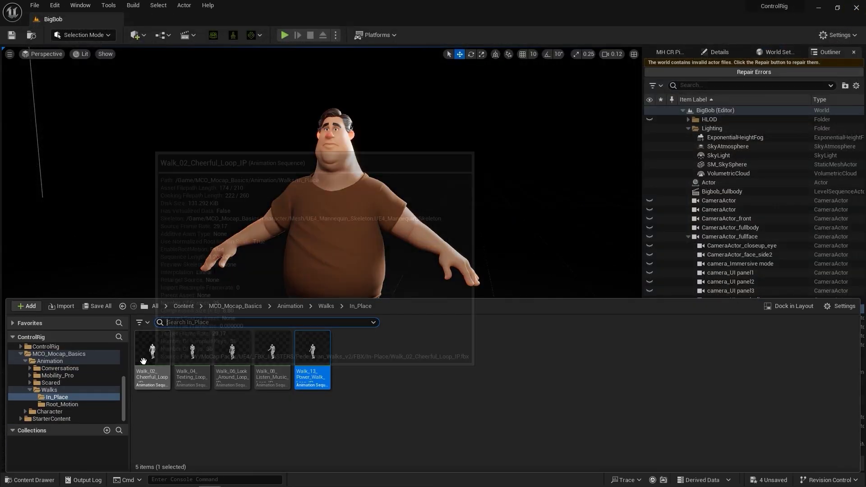
Copy all five In_Place walk animations into the BigBob folder.
{"action": "key", "text": "ctrl+a"}
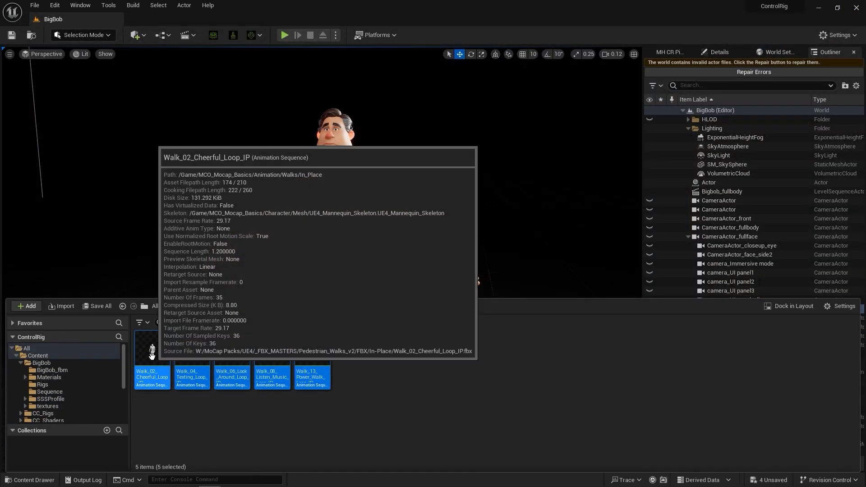
{"action": "left_click_drag", "start_coordinate": [153, 354], "coordinate": [78, 365]}
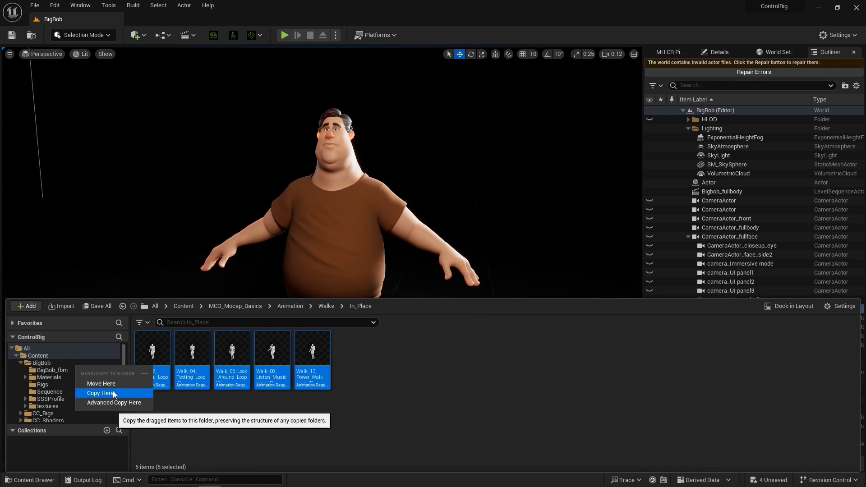
{"action": "left_click", "coordinate": [113, 392]}
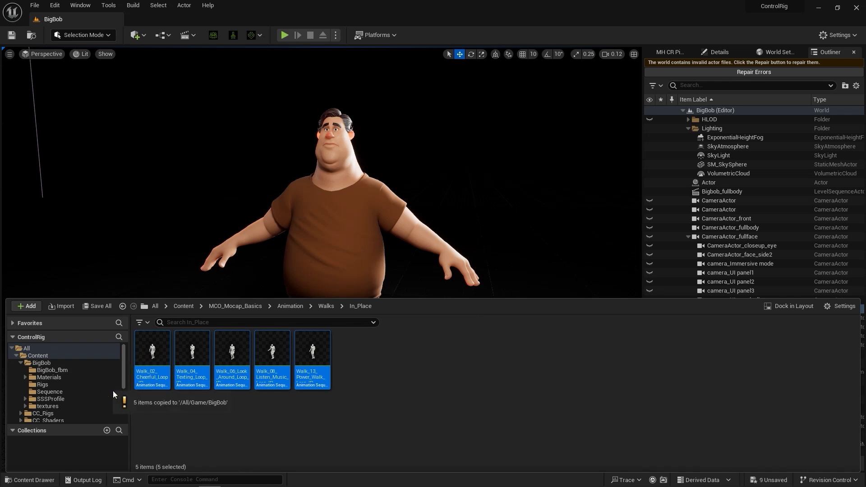
Check the copied walks in BigBob and preview Walk_08_Listen_Music_Loop_IP.
{"action": "left_click", "coordinate": [91, 364]}
{"action": "scroll", "coordinate": [496, 393], "scroll_direction": "down", "scroll_amount": 1}
{"action": "left_click", "coordinate": [784, 356]}
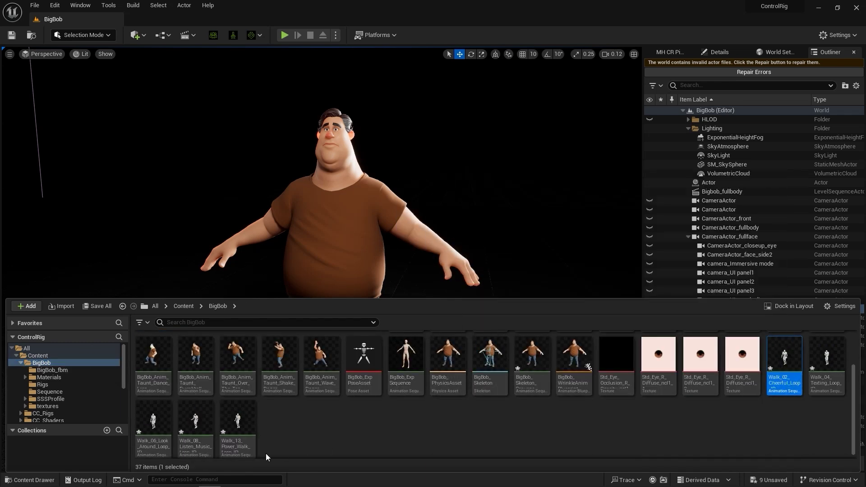
{"action": "left_click", "coordinate": [237, 428], "text": "shift"}
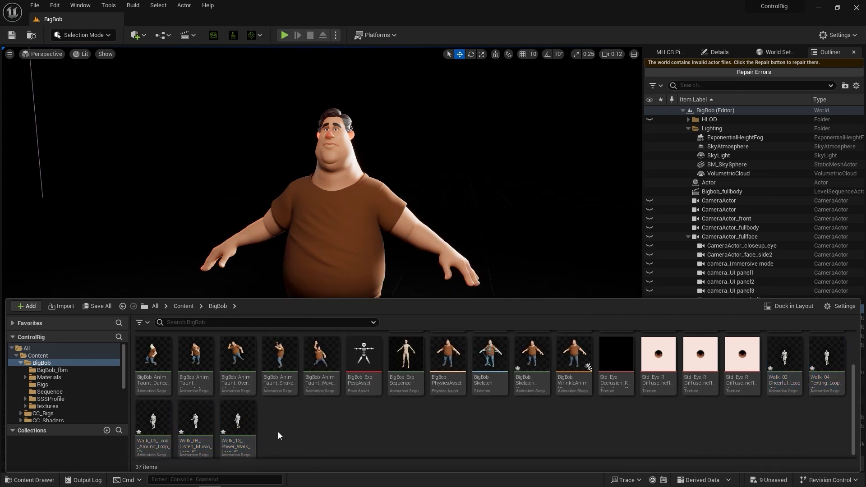
{"action": "double_click", "coordinate": [196, 426]}
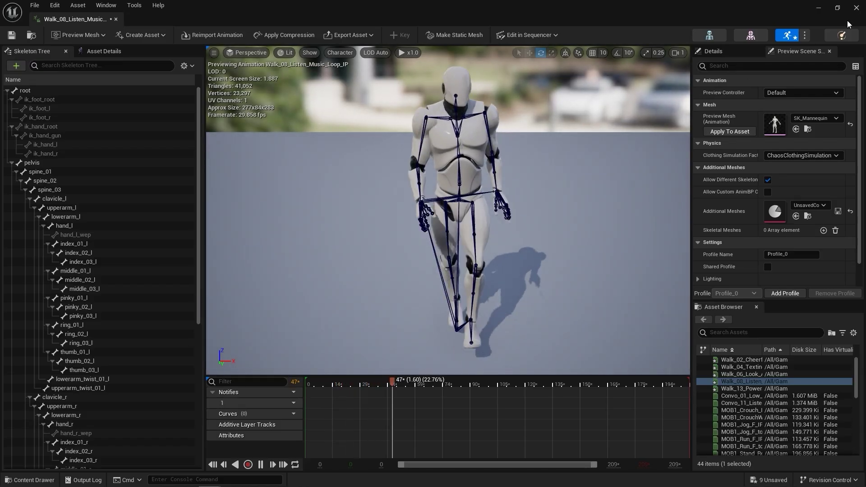
{"action": "left_click", "coordinate": [856, 8]}
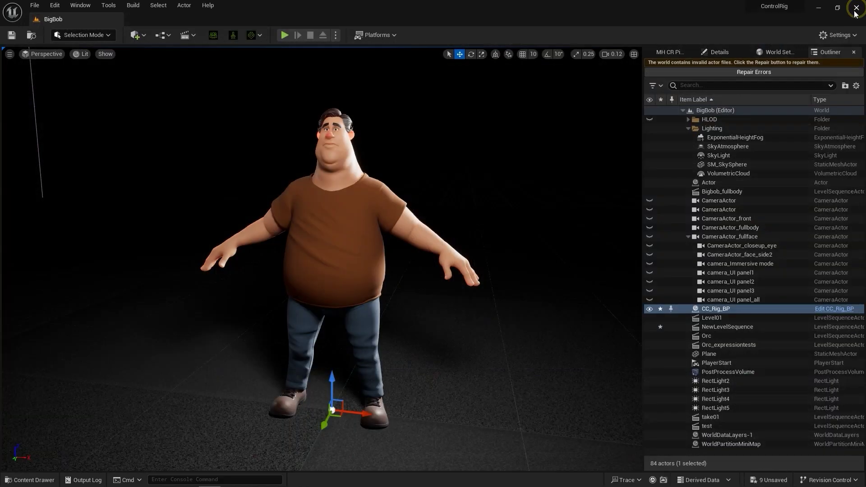
{"action": "left_click", "coordinate": [29, 479]}
Retarget Walk_08_Listen_Music_Loop_IP to BigBob_Skeleton and preview it on BigBob.
{"action": "right_click", "coordinate": [195, 426]}
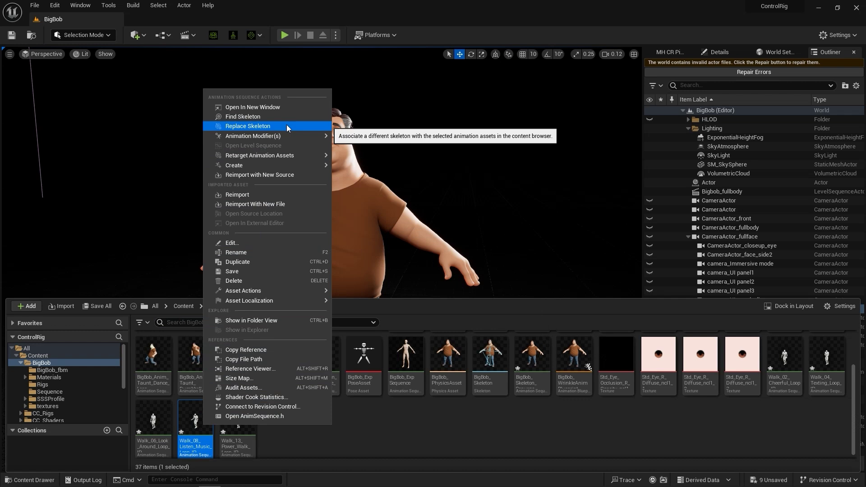
{"action": "left_click", "coordinate": [287, 126]}
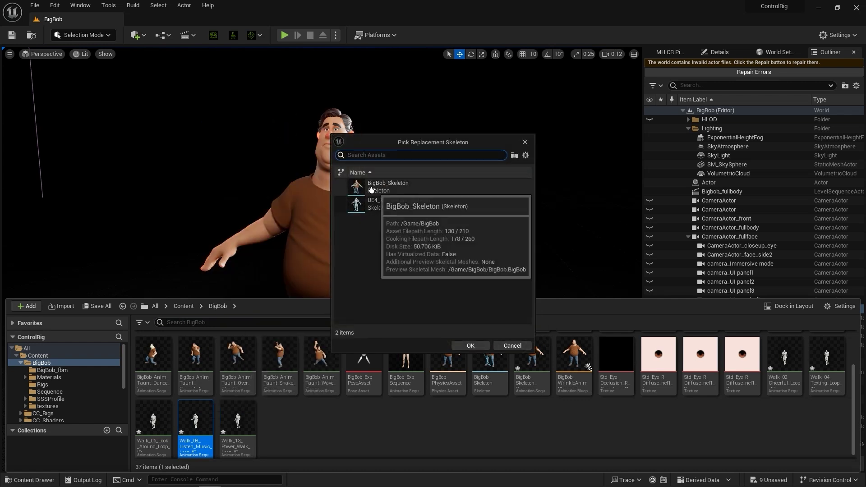
{"action": "left_click", "coordinate": [417, 187]}
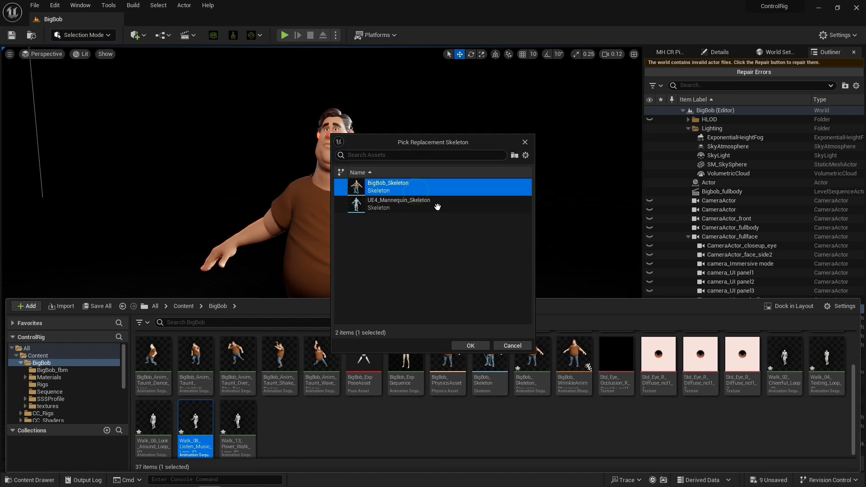
{"action": "left_click", "coordinate": [478, 347]}
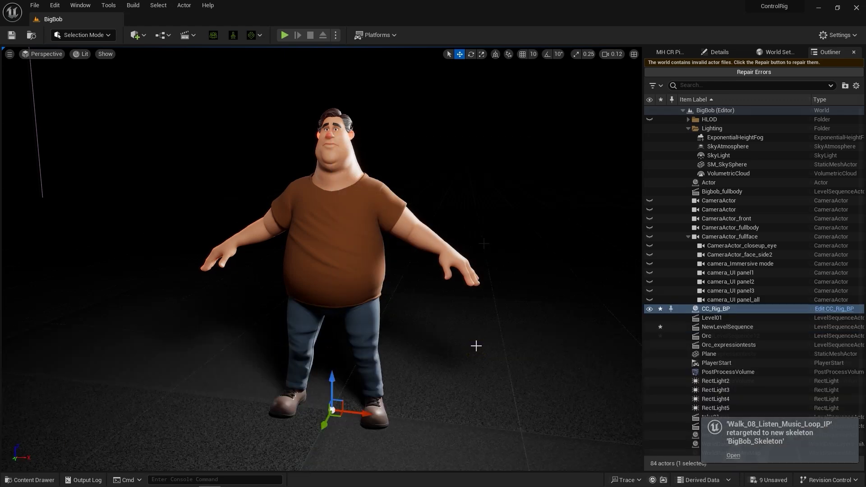
{"action": "key", "text": "ctrl+space"}
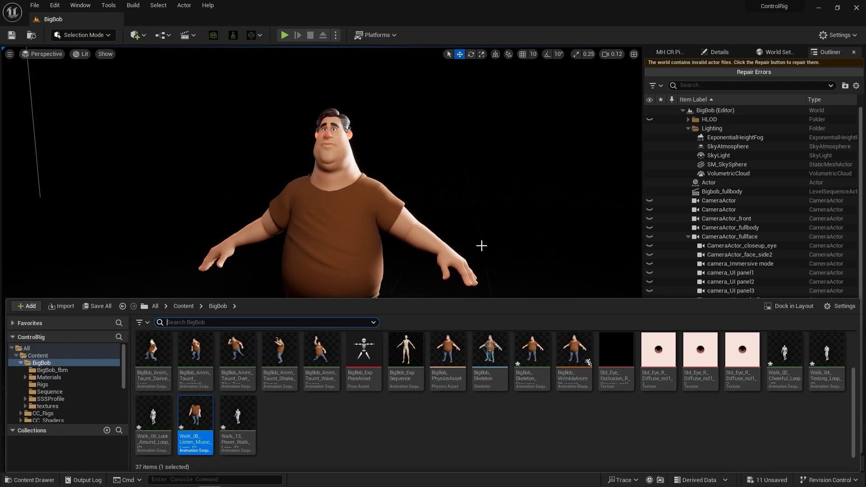
{"action": "double_click", "coordinate": [202, 413]}
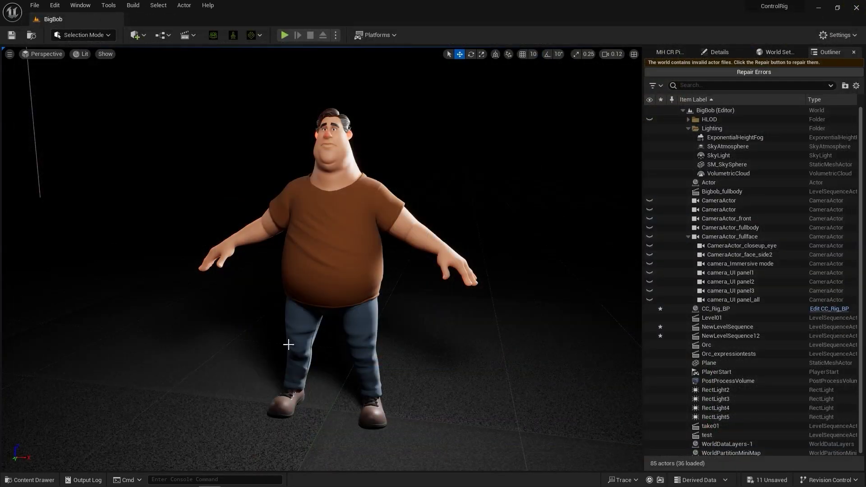
Create a new level sequence with CC_Rig_BP, removing its face and body control-rig tracks.
{"action": "left_click", "coordinate": [186, 35]}
{"action": "left_click", "coordinate": [227, 59]}
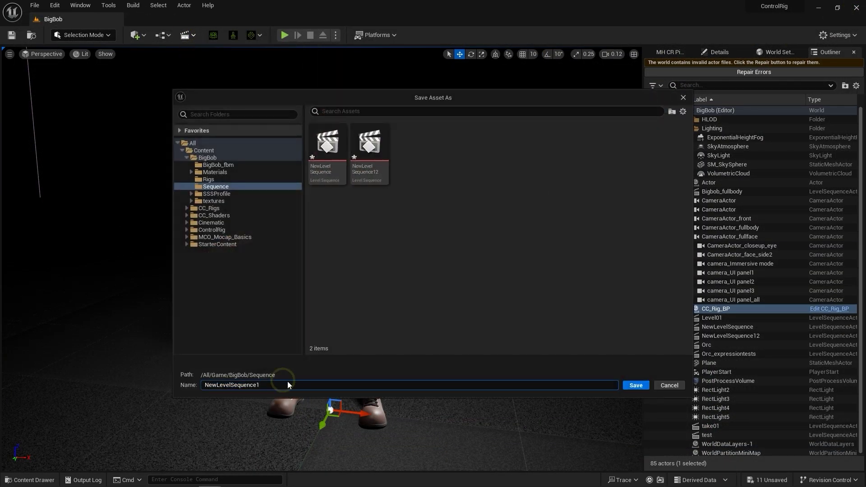
{"action": "type", "text": "3"}
{"action": "key", "text": "Return"}
{"action": "left_click", "coordinate": [23, 385]}
{"action": "left_click", "coordinate": [181, 231]}
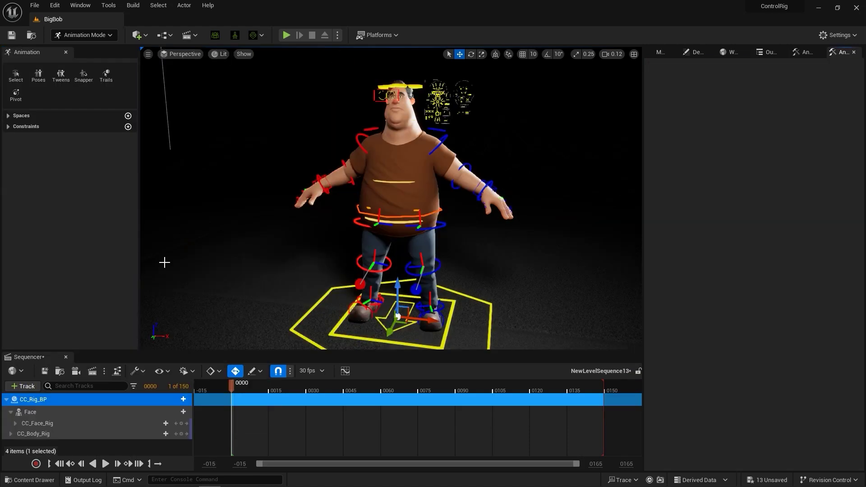
{"action": "left_click", "coordinate": [30, 412]}
{"action": "left_click", "coordinate": [33, 433], "text": "shift"}
{"action": "key", "text": "Delete"}
Add Walk_08_Listen_Music_Loop_IP as CC_Rig_BP's animation track and play it.
{"action": "left_click", "coordinate": [183, 399]}
{"action": "mouse_move", "coordinate": [230, 268]}
{"action": "key", "text": "ctrl+v"}
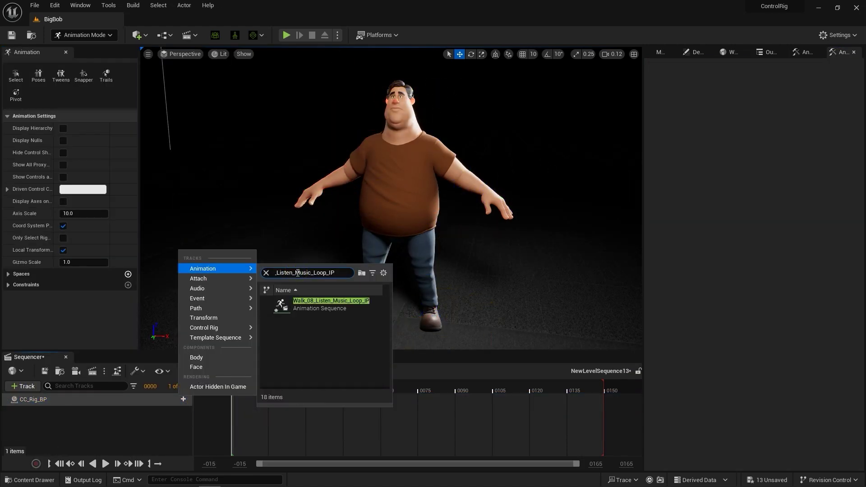
{"action": "key", "text": "Return"}
{"action": "left_click", "coordinate": [117, 416]}
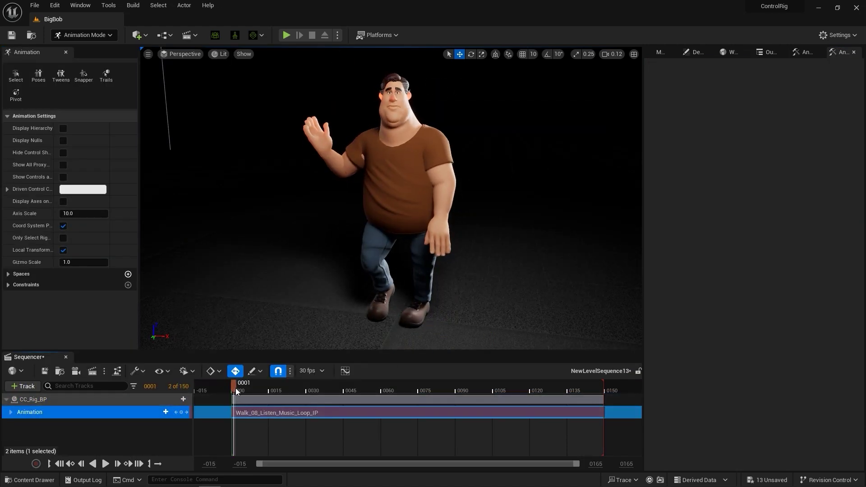
{"action": "key", "text": "space"}
{"action": "left_click_drag", "start_coordinate": [263, 387], "coordinate": [235, 387]}
Bake the walk onto CC_Rig_BP's body control rig and play back the result.
{"action": "right_click", "coordinate": [77, 410]}
{"action": "left_click", "coordinate": [54, 401]}
{"action": "right_click", "coordinate": [54, 400]}
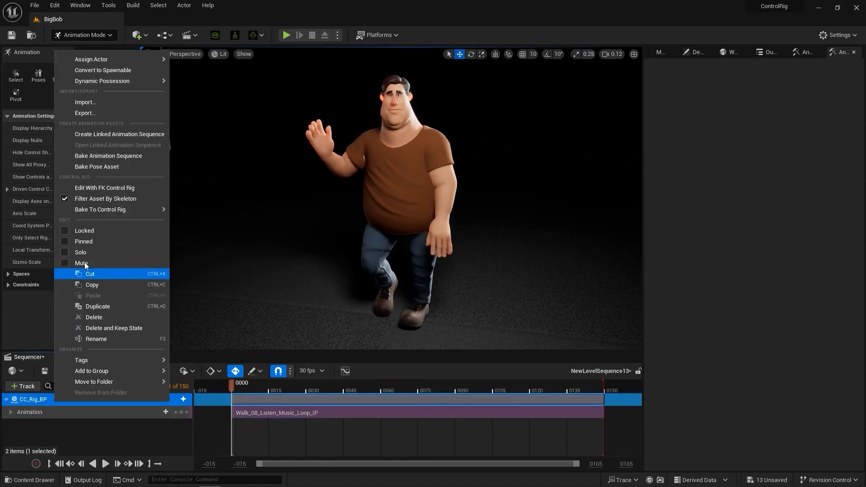
{"action": "mouse_move", "coordinate": [135, 210]}
{"action": "left_click", "coordinate": [215, 247]}
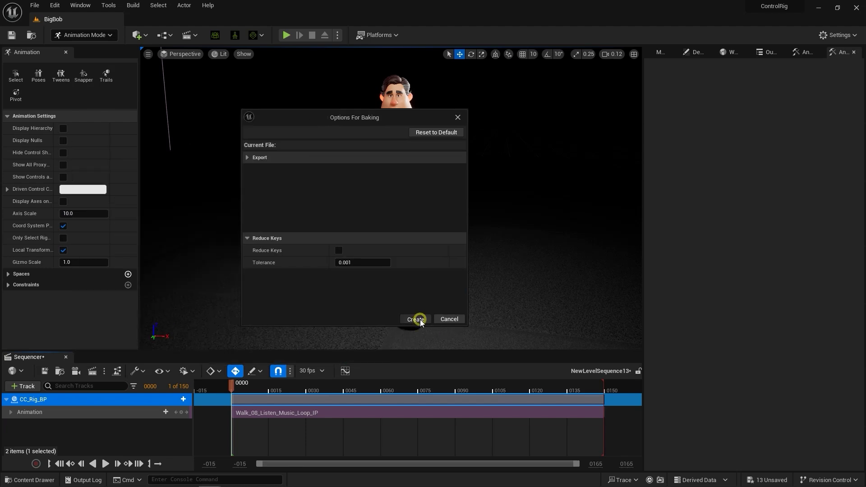
{"action": "left_click", "coordinate": [419, 320]}
{"action": "key", "text": "space"}
{"action": "mouse_move", "coordinate": [285, 381]}
{"action": "left_mouse_down"}
{"action": "mouse_move", "coordinate": [561, 383]}
{"action": "mouse_move", "coordinate": [275, 394]}
{"action": "left_mouse_up"}
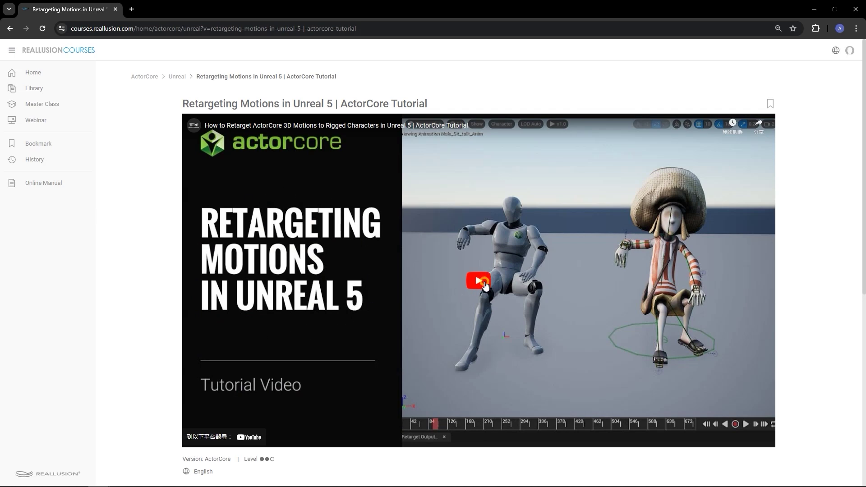
Play the tutorial and skip through its IK Rig, IK Retargeting and level editor sections.
{"action": "left_click", "coordinate": [478, 281]}
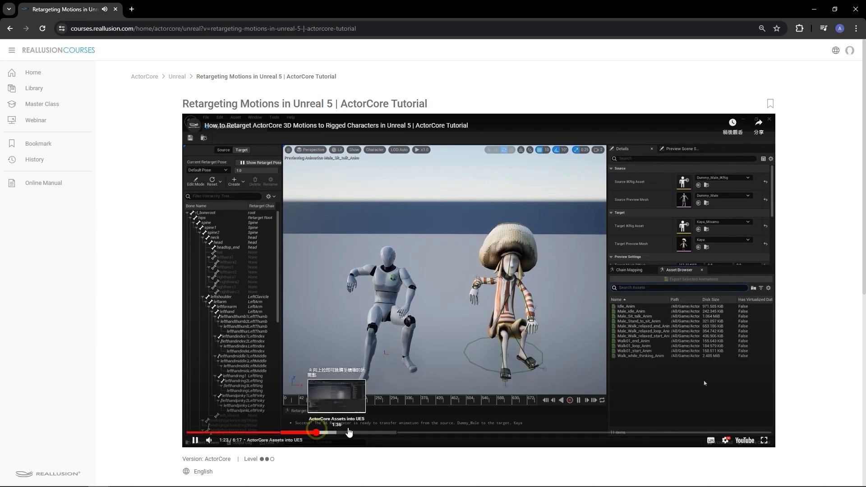
{"action": "left_click_drag", "start_coordinate": [348, 433], "coordinate": [469, 434]}
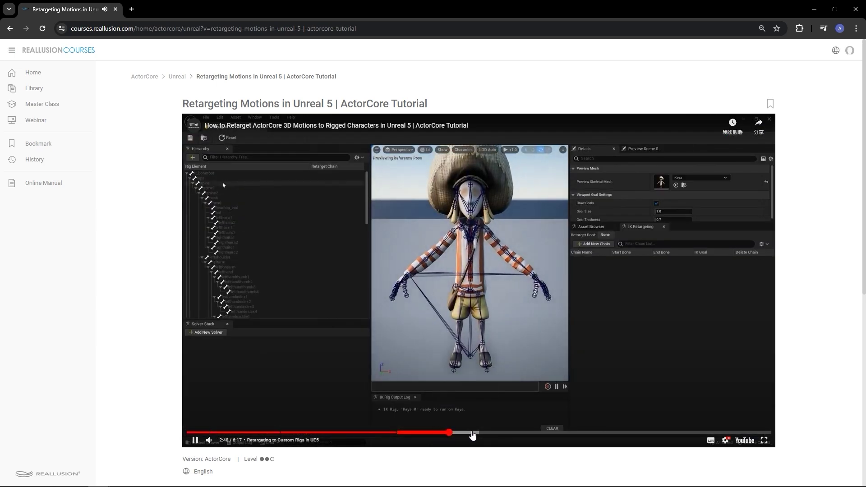
{"action": "left_click", "coordinate": [466, 434]}
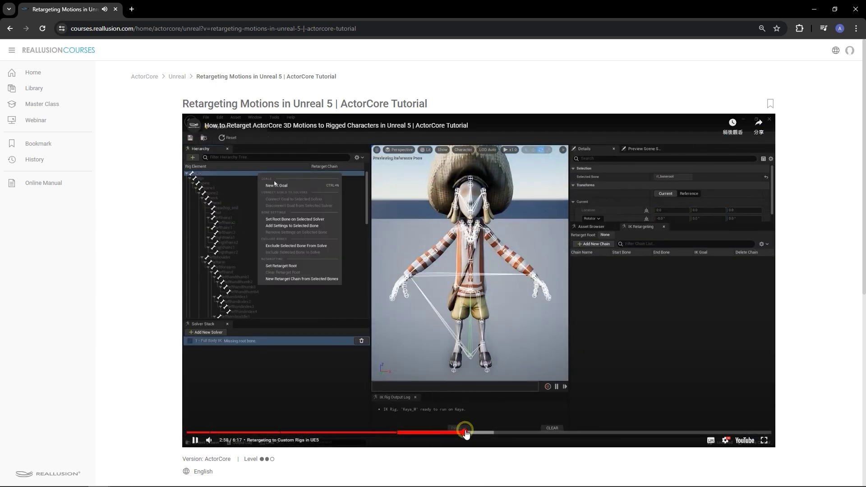
{"action": "left_click", "coordinate": [490, 434]}
{"action": "left_click_drag", "start_coordinate": [517, 434], "coordinate": [606, 434]}
{"action": "left_click", "coordinate": [634, 433]}
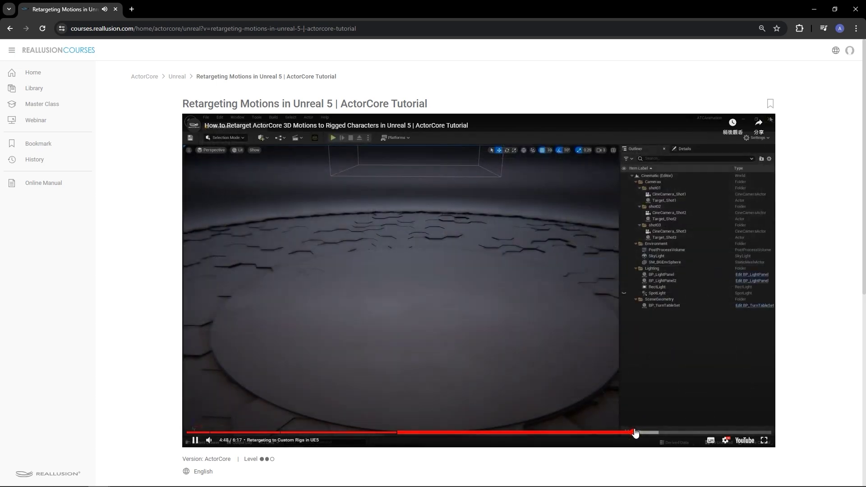
{"action": "mouse_move", "coordinate": [664, 433]}
{"action": "left_mouse_down"}
{"action": "mouse_move", "coordinate": [690, 433]}
{"action": "mouse_move", "coordinate": [679, 433]}
{"action": "left_mouse_up"}
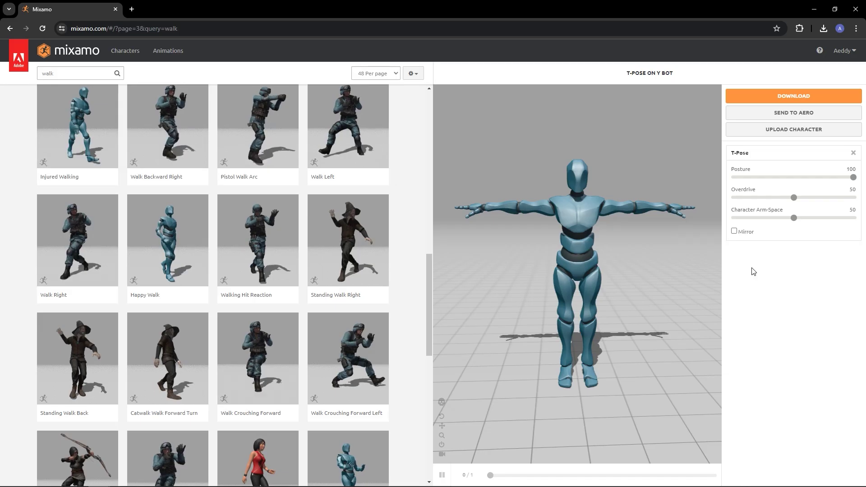
Download the T-Pose from Mixamo as FBX.
{"action": "left_click_drag", "start_coordinate": [554, 264], "coordinate": [599, 266]}
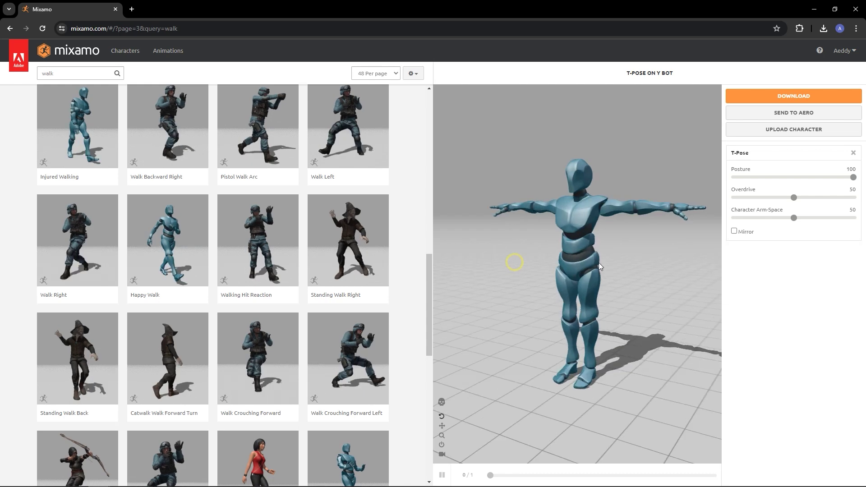
{"action": "left_click", "coordinate": [760, 96]}
{"action": "left_click", "coordinate": [551, 198]}
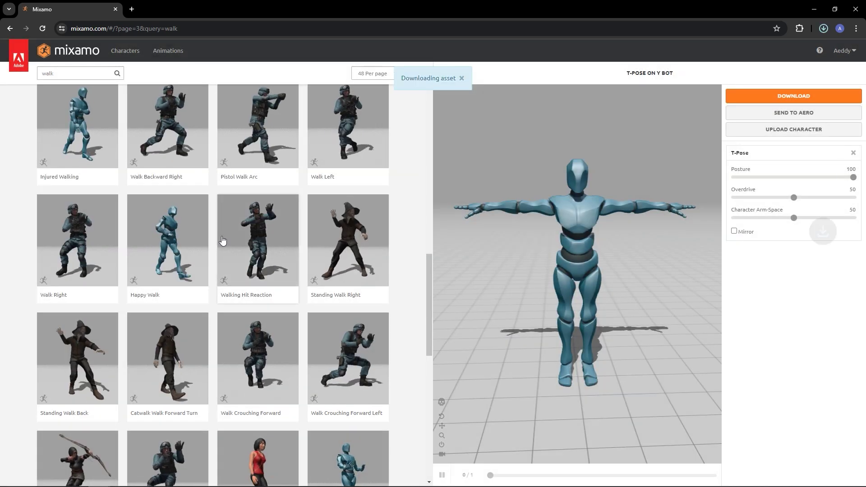
Download the Happy Walk animation with In Place enabled as FBX.
{"action": "left_click", "coordinate": [189, 244]}
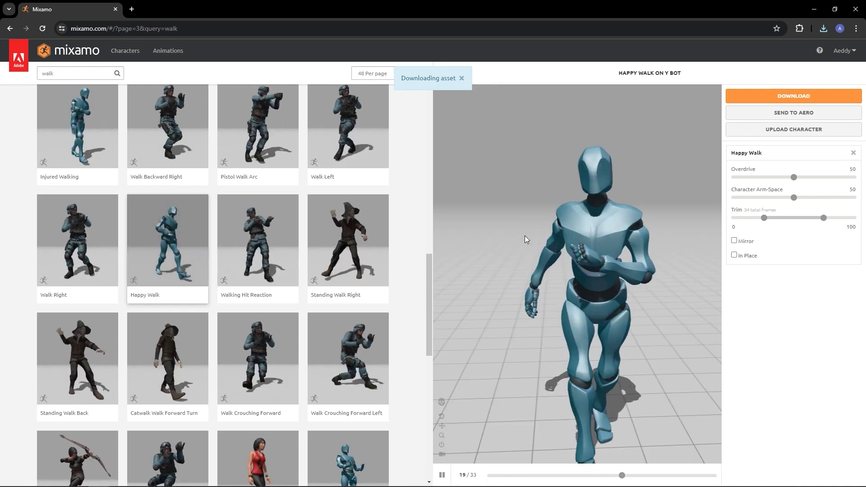
{"action": "left_click", "coordinate": [734, 254]}
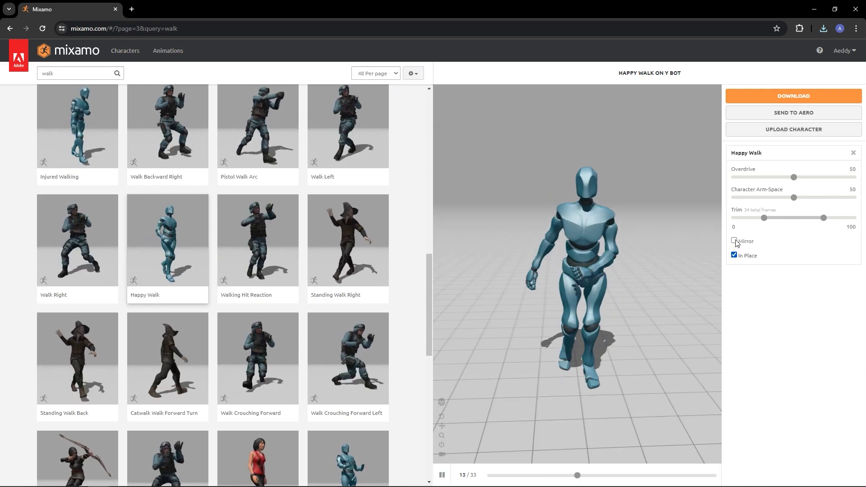
{"action": "left_click", "coordinate": [761, 98]}
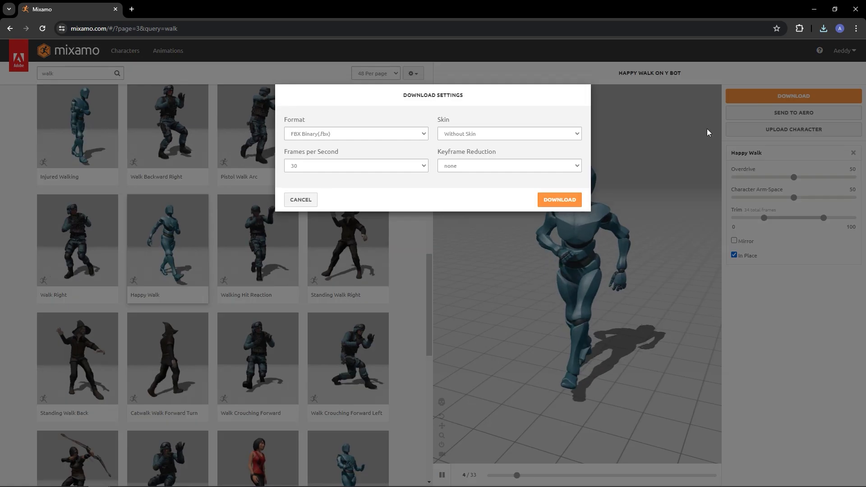
{"action": "left_click", "coordinate": [549, 201]}
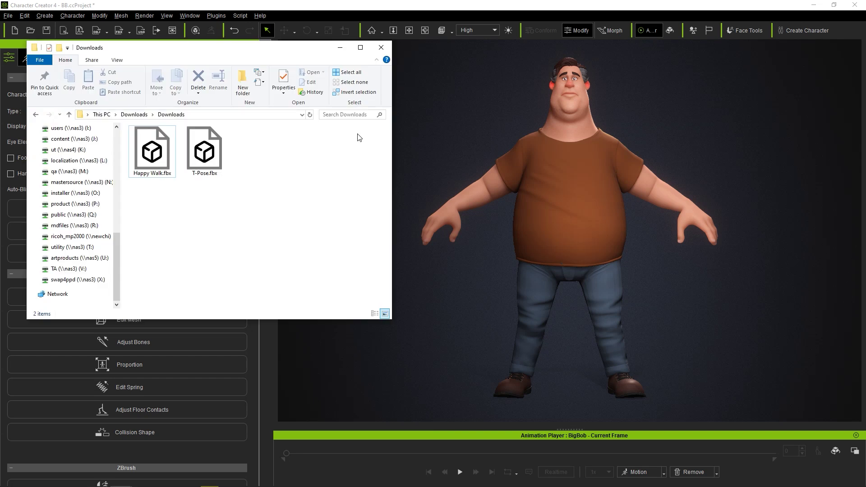
Import Happy Walk.fbx onto BigBob with T-Pose.fbx as its motion T-pose, and play it.
{"action": "left_click_drag", "start_coordinate": [558, 217], "coordinate": [585, 188]}
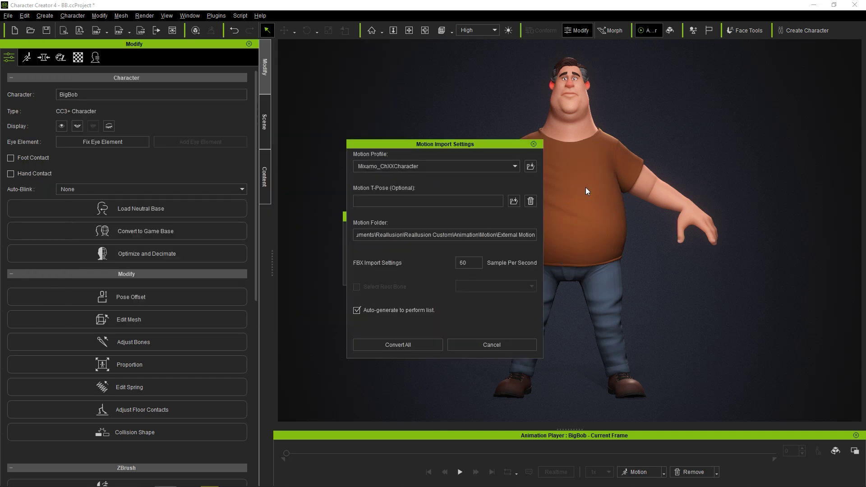
{"action": "left_click", "coordinate": [512, 201]}
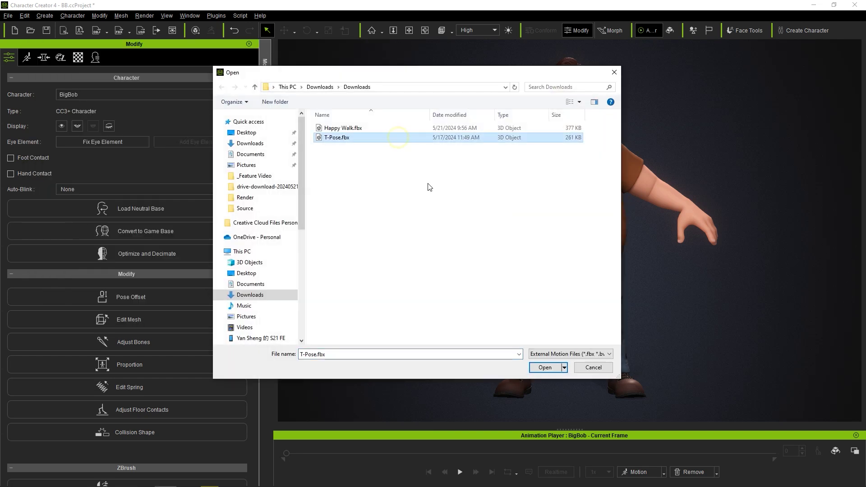
{"action": "left_click", "coordinate": [542, 366]}
{"action": "left_click", "coordinate": [418, 349]}
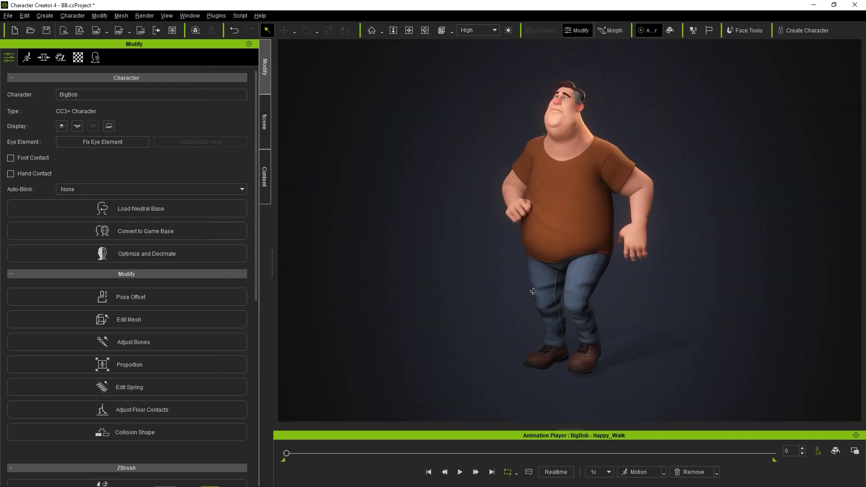
{"action": "left_click", "coordinate": [460, 471]}
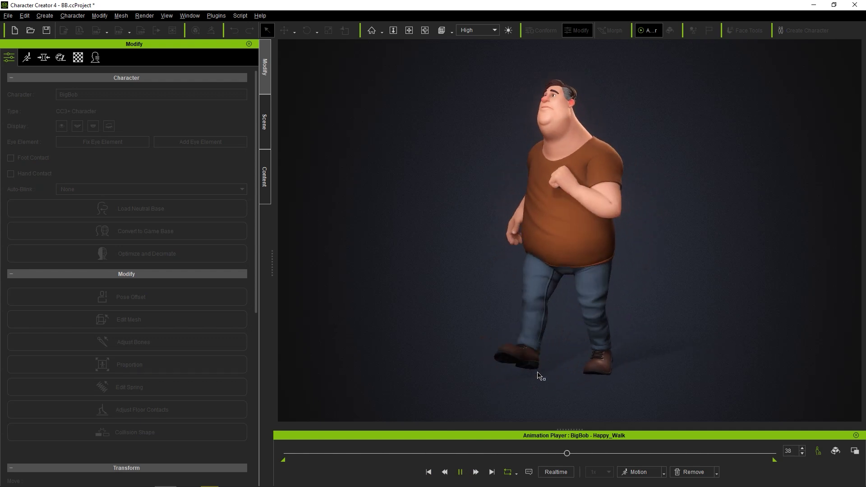
{"action": "left_click", "coordinate": [264, 180]}
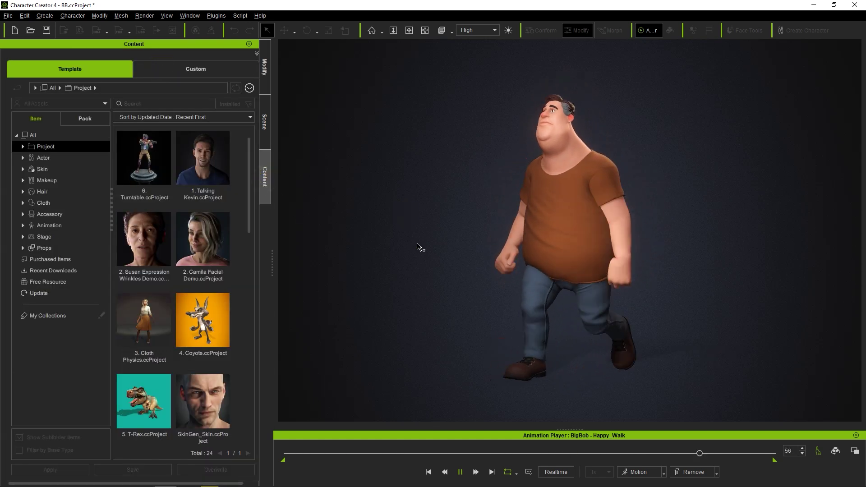
Drag Happy_Walk from Custom > Animation > Motion > External Motion onto the muscular character.
{"action": "left_click", "coordinate": [23, 223]}
{"action": "left_click", "coordinate": [32, 245]}
{"action": "left_click", "coordinate": [77, 257]}
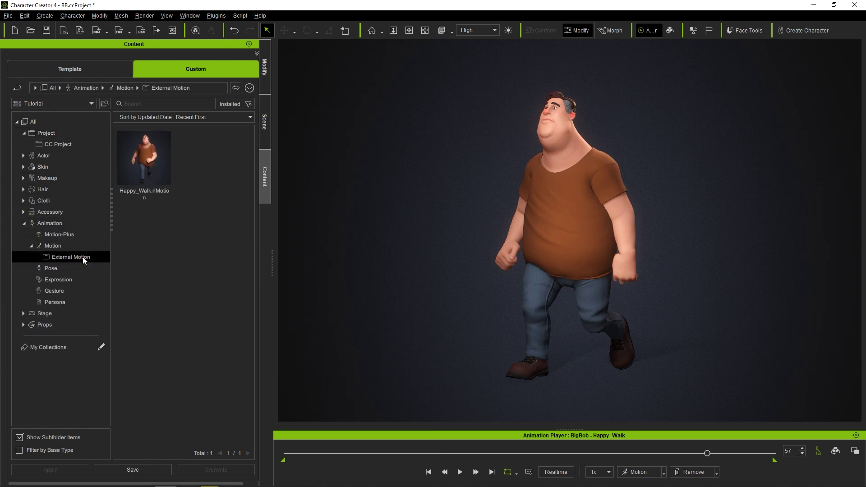
{"action": "left_click", "coordinate": [159, 172]}
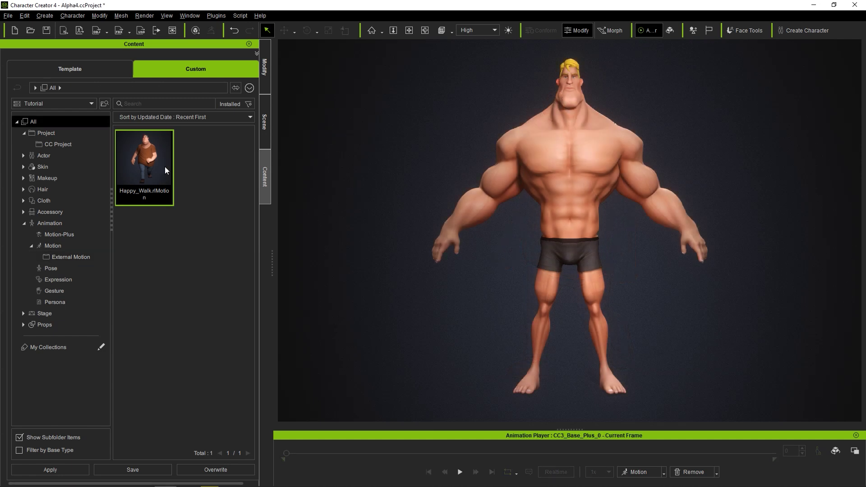
{"action": "left_click_drag", "start_coordinate": [165, 170], "coordinate": [667, 224]}
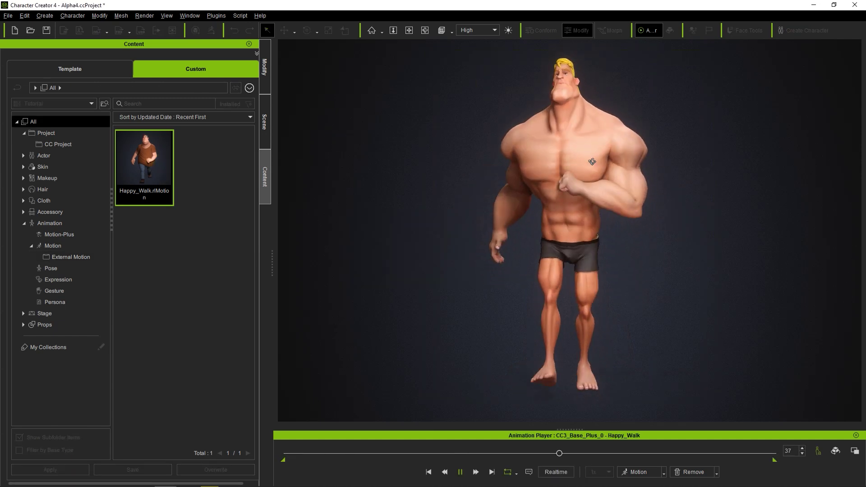